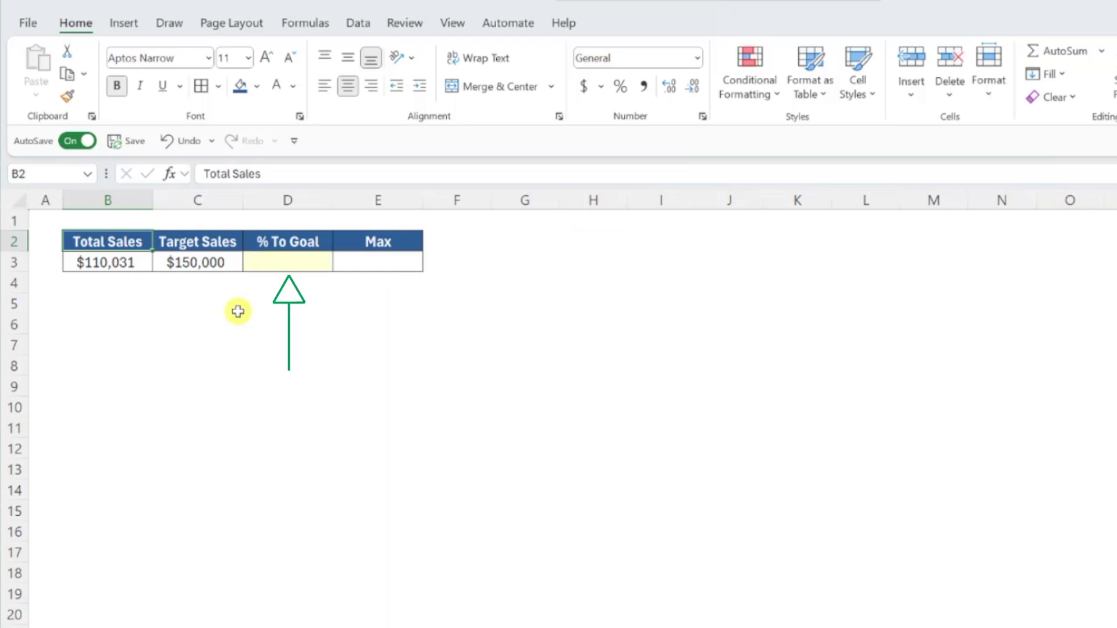
Enter =B3/C3 in D3 so % To Goal shows 73%
{"action": "left_click", "coordinate": [255, 263]}
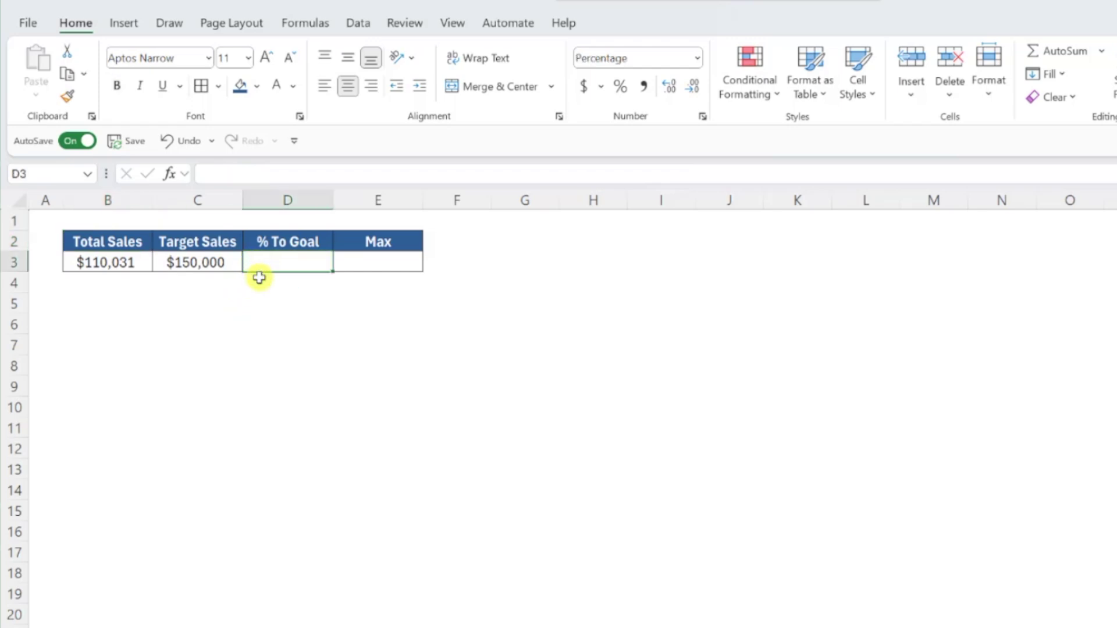
{"action": "type", "text": "="}
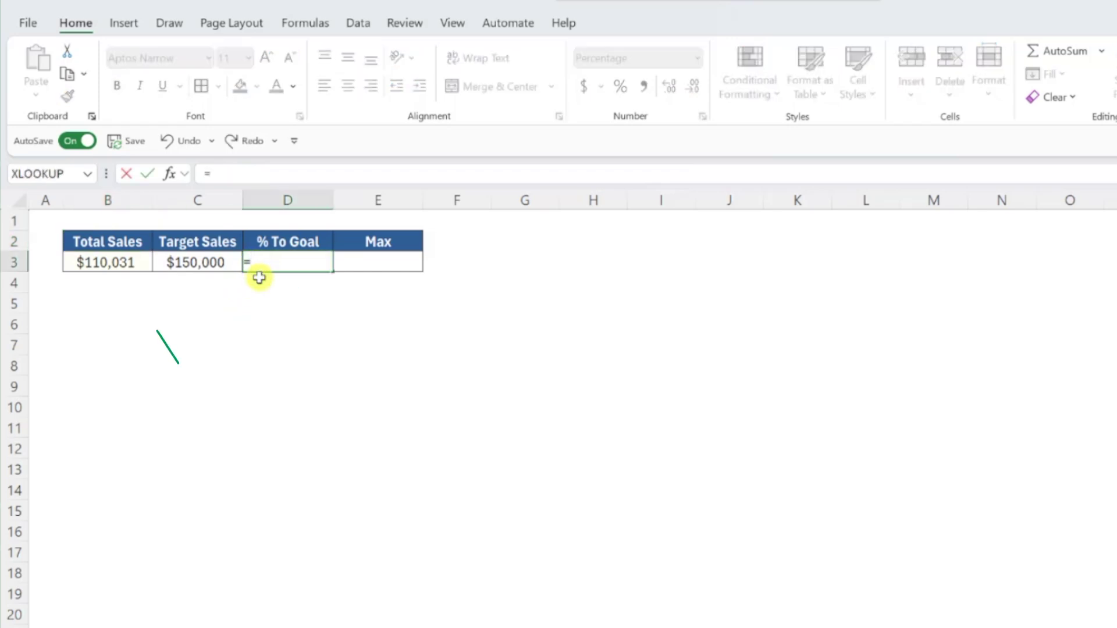
{"action": "left_click", "coordinate": [141, 264]}
{"action": "type", "text": "/"}
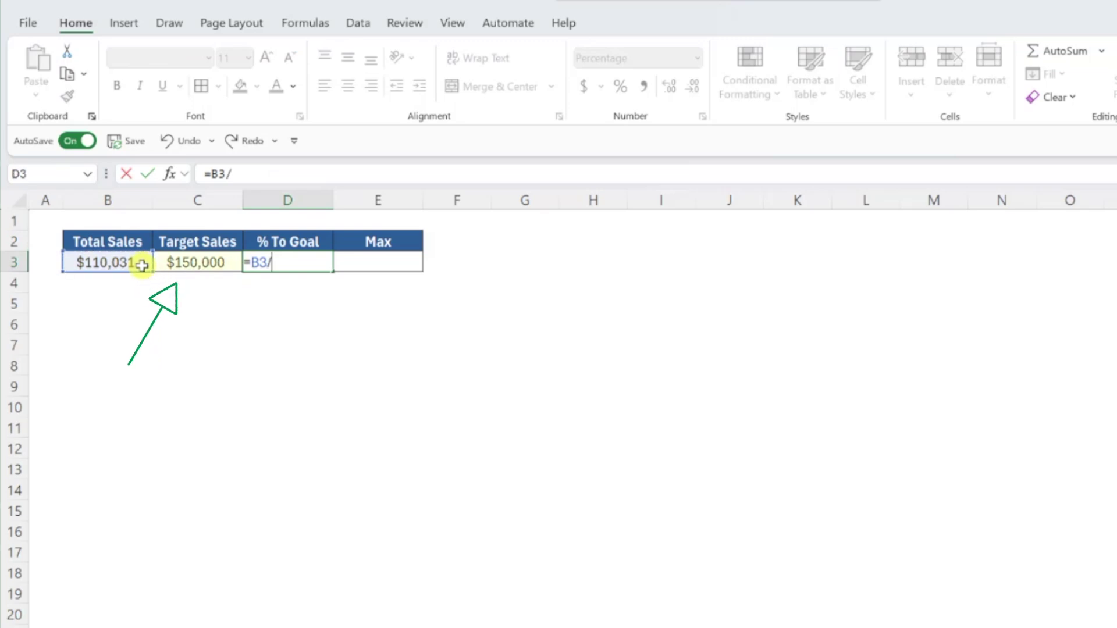
{"action": "left_click", "coordinate": [174, 264]}
{"action": "key", "text": "Return"}
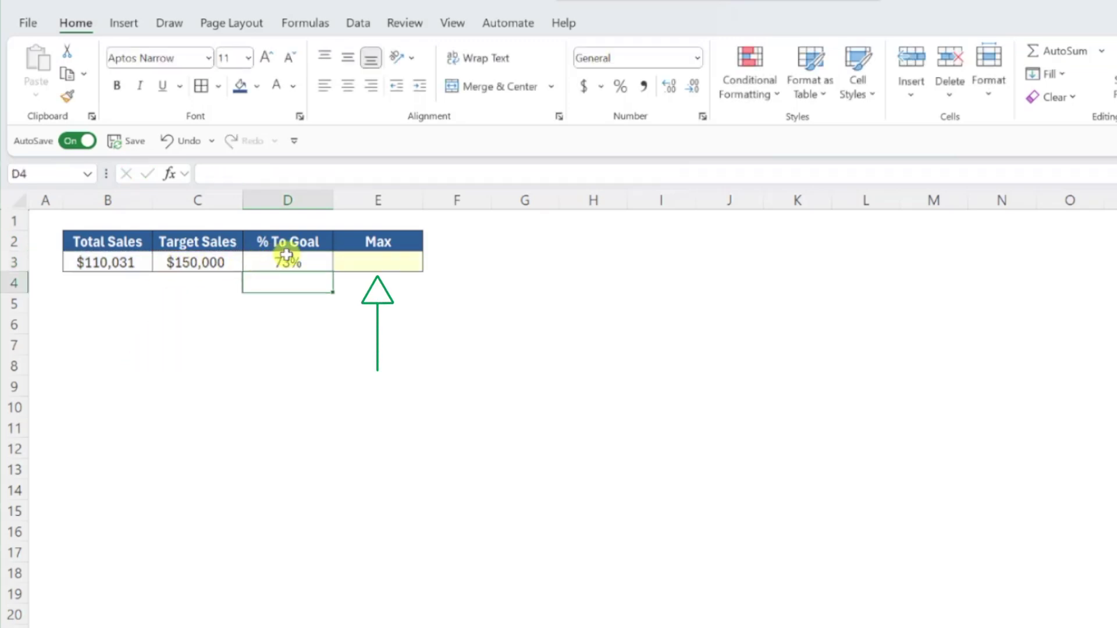
Set the Max cell E3 to 100
{"action": "left_click", "coordinate": [347, 262]}
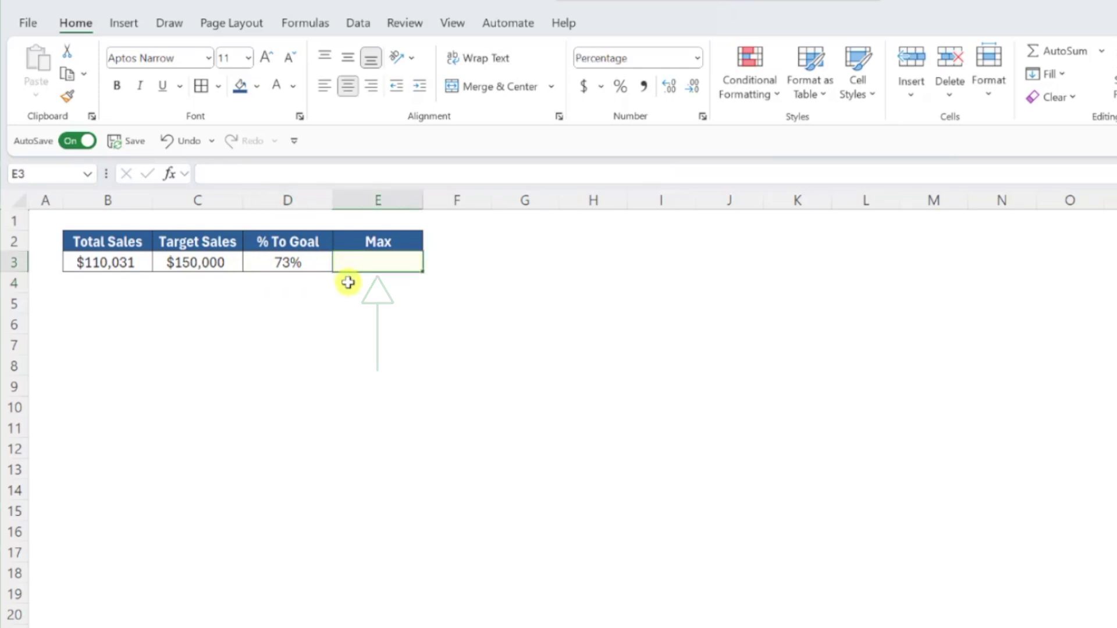
{"action": "type", "text": "100"}
{"action": "key", "text": "Return"}
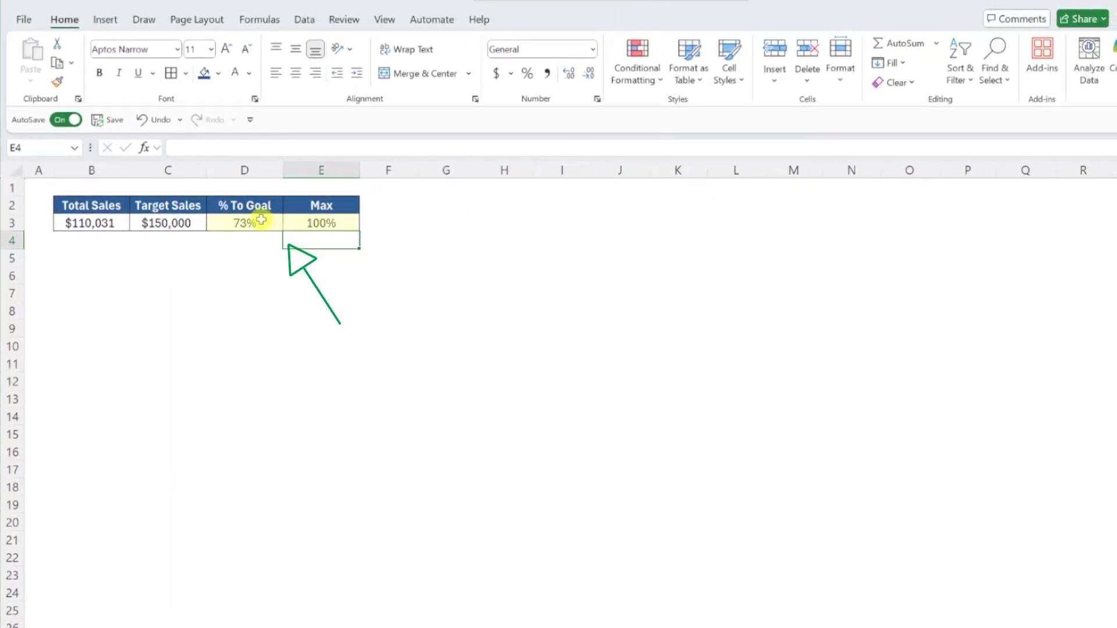
Insert a 2-D clustered column chart from the 73% and 100% values in D3:E3
{"action": "left_click_drag", "start_coordinate": [262, 219], "coordinate": [292, 223]}
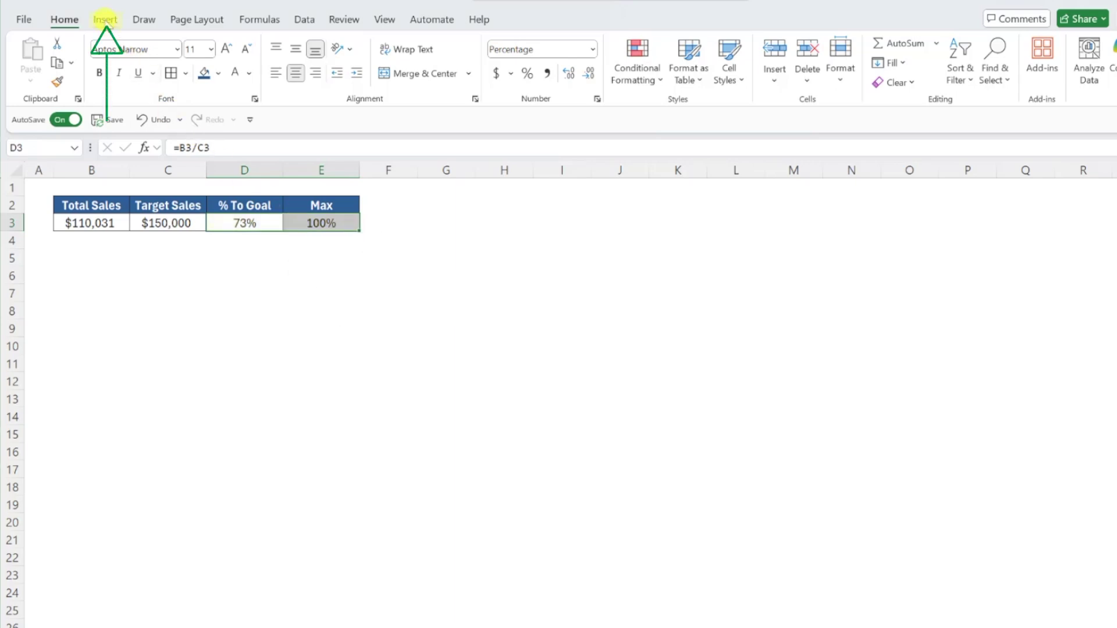
{"action": "left_click", "coordinate": [106, 20]}
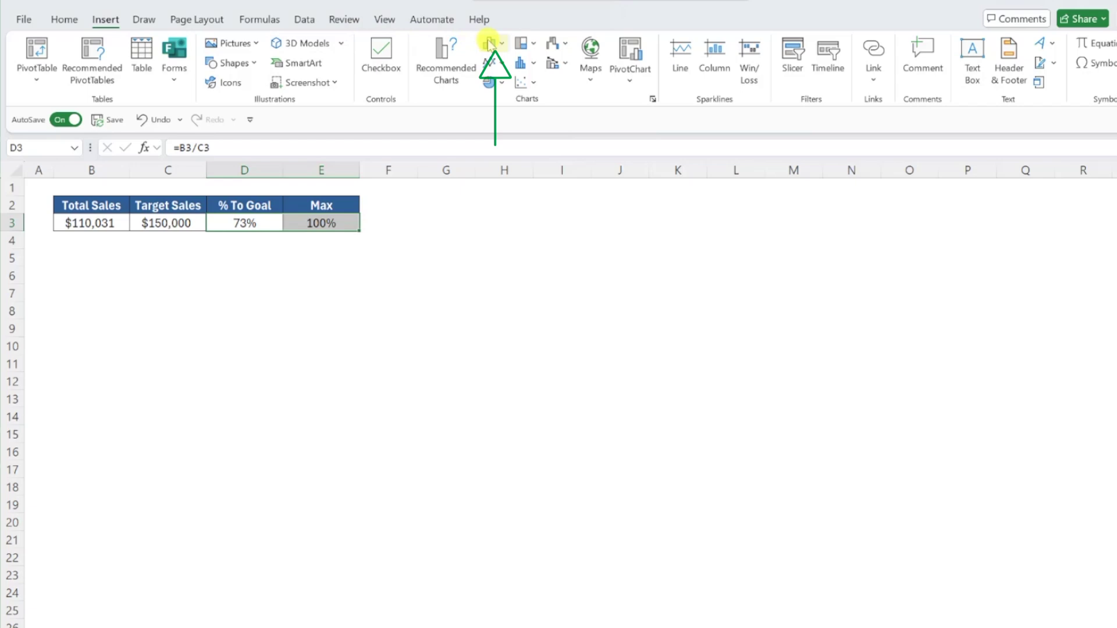
{"action": "left_click", "coordinate": [491, 44]}
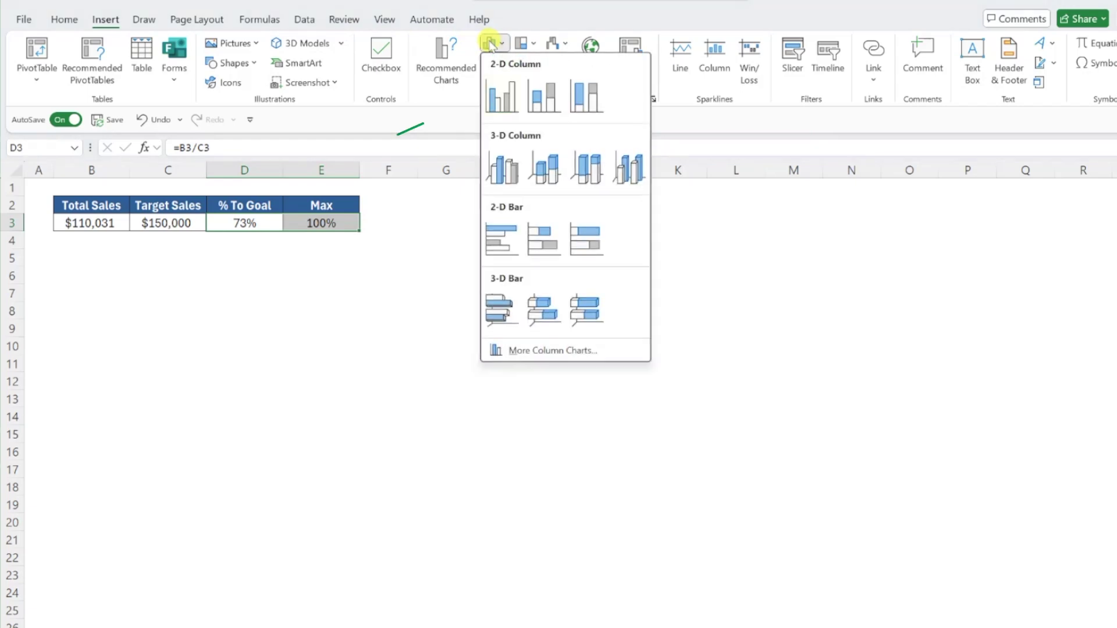
{"action": "left_click", "coordinate": [499, 96]}
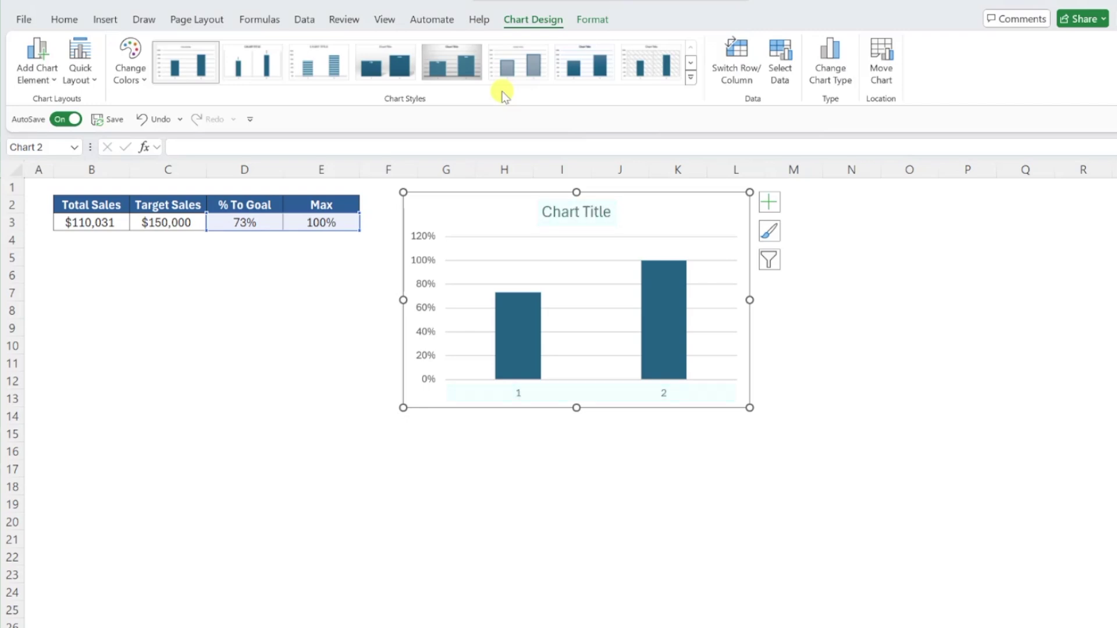
Delete the chart title and the horizontal axis labels
{"action": "left_click", "coordinate": [541, 211]}
{"action": "key", "text": "Delete"}
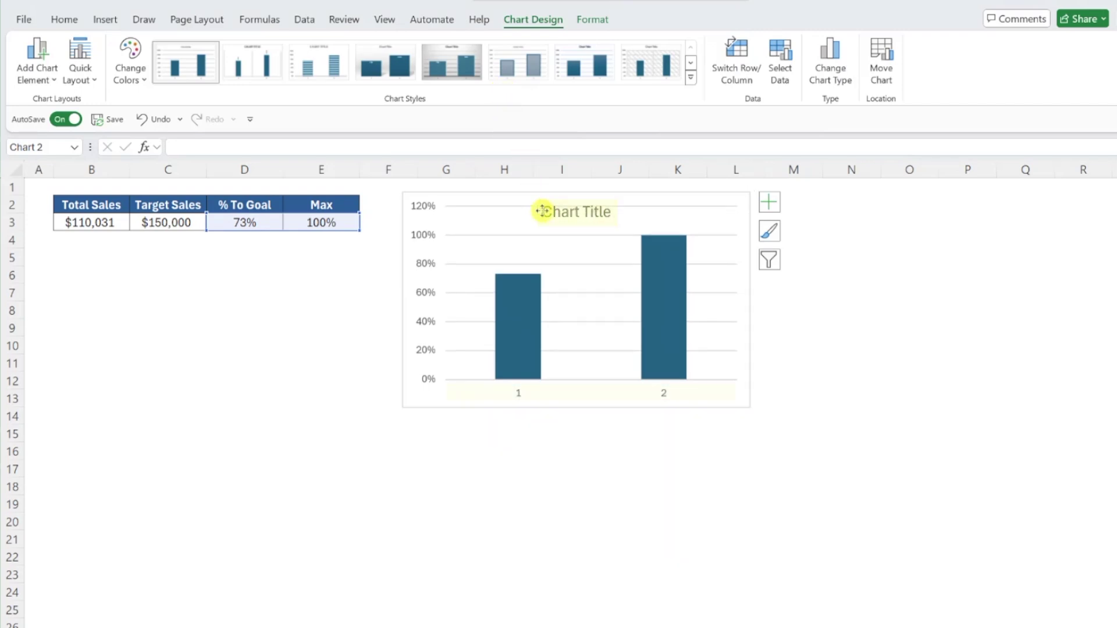
{"action": "left_click", "coordinate": [518, 390]}
{"action": "key", "text": "Delete"}
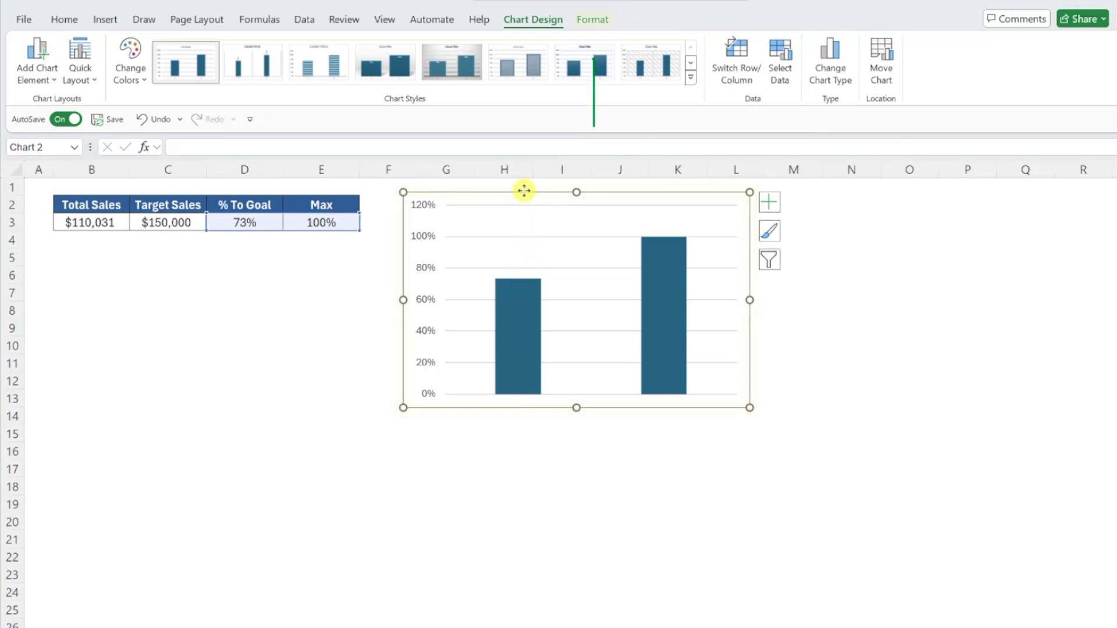
Set the chart's shape outline to No Outline
{"action": "left_click", "coordinate": [585, 23]}
{"action": "left_click", "coordinate": [610, 63]}
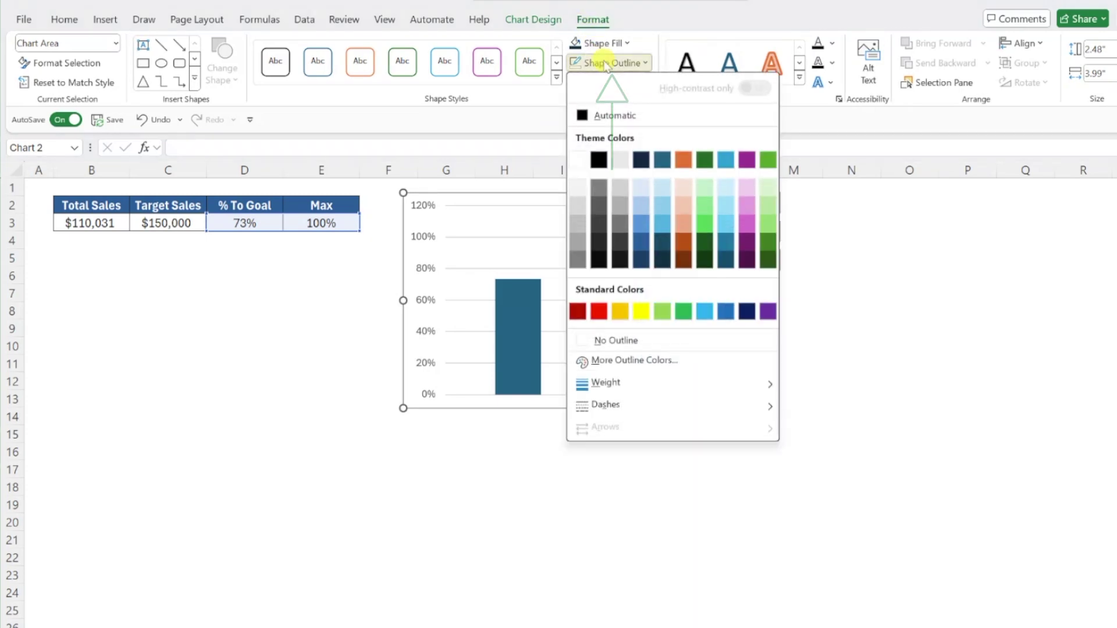
{"action": "left_click", "coordinate": [615, 340]}
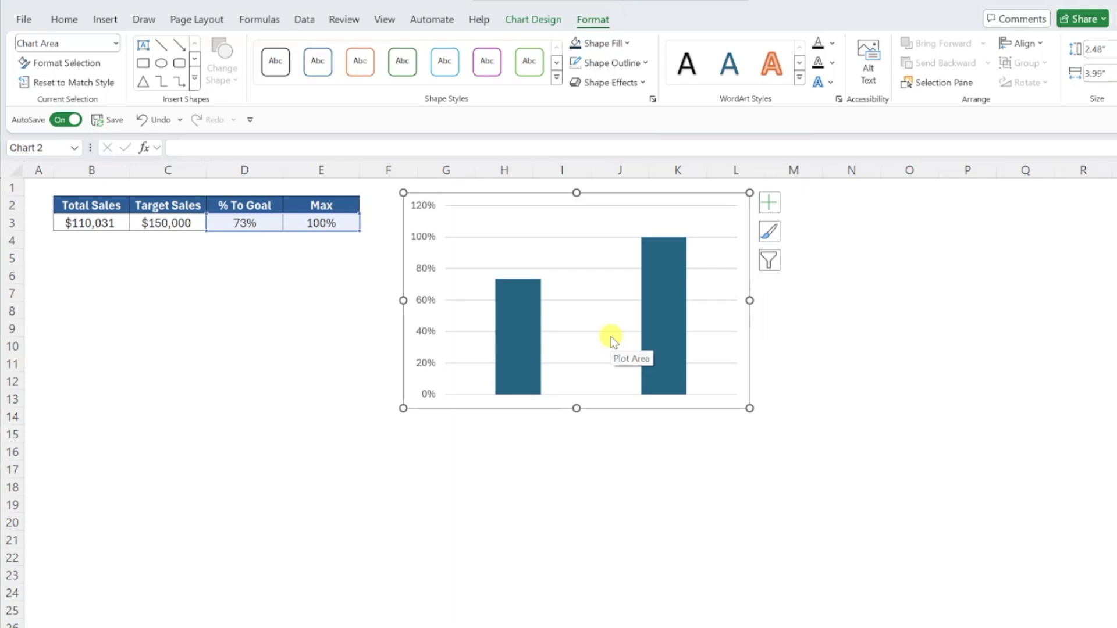
Switch row/column into two series and set the Max series overlap to 100%
{"action": "left_click", "coordinate": [537, 25]}
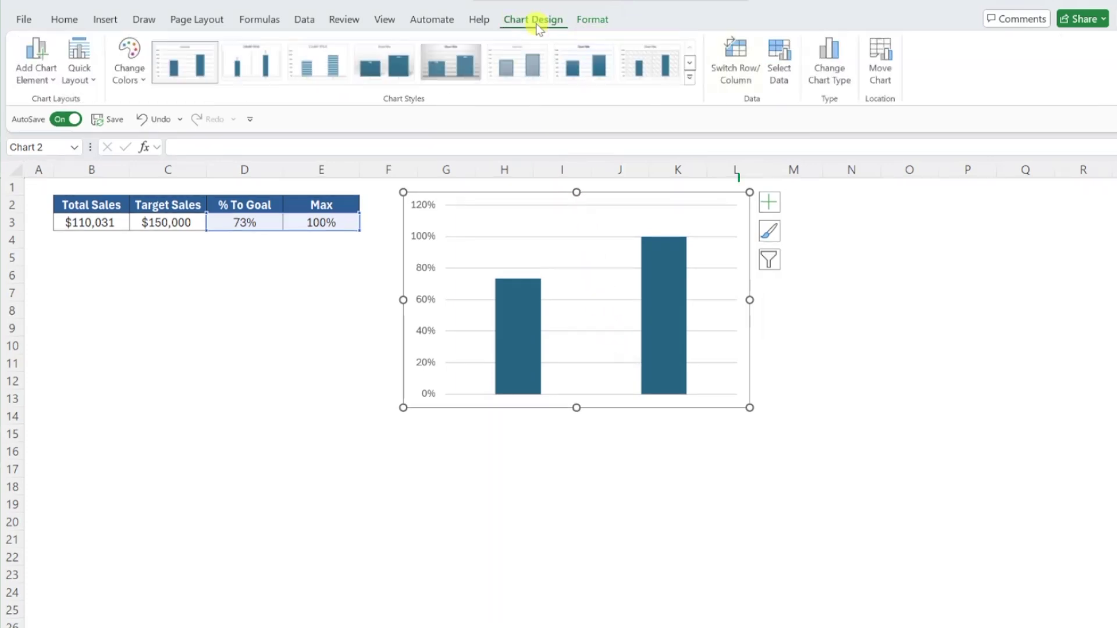
{"action": "left_click", "coordinate": [726, 56]}
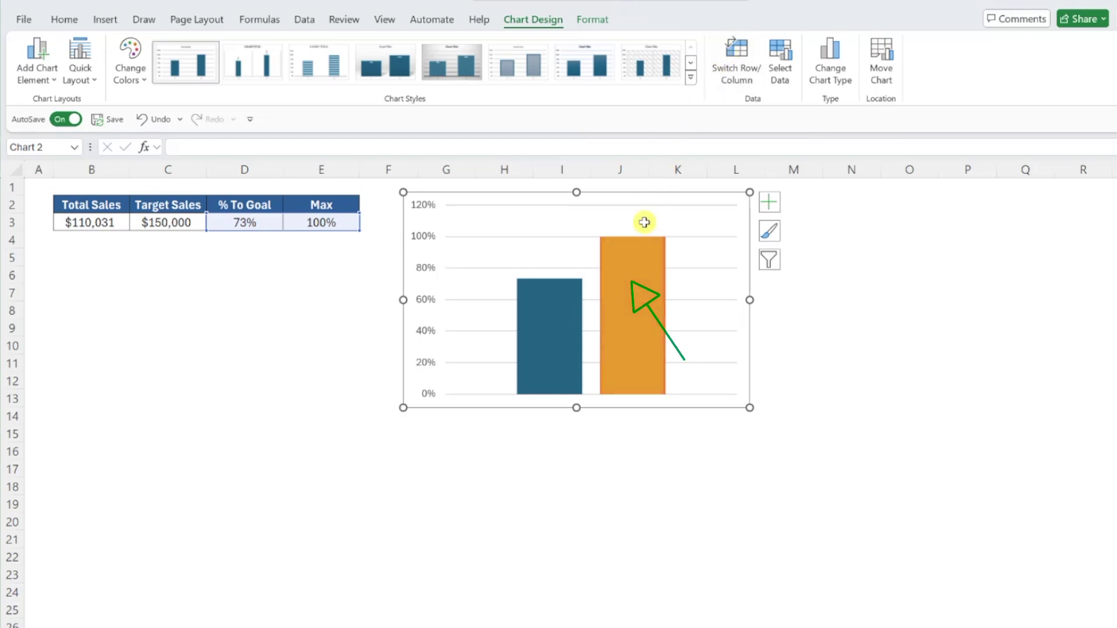
{"action": "left_click", "coordinate": [608, 270]}
{"action": "right_click", "coordinate": [609, 270]}
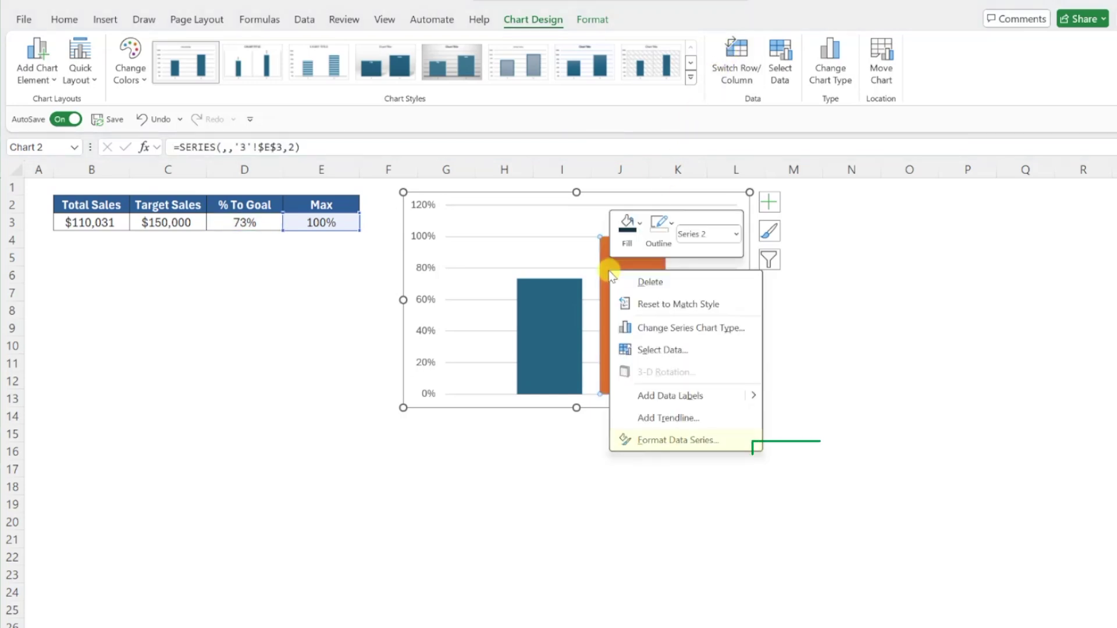
{"action": "left_click", "coordinate": [652, 441]}
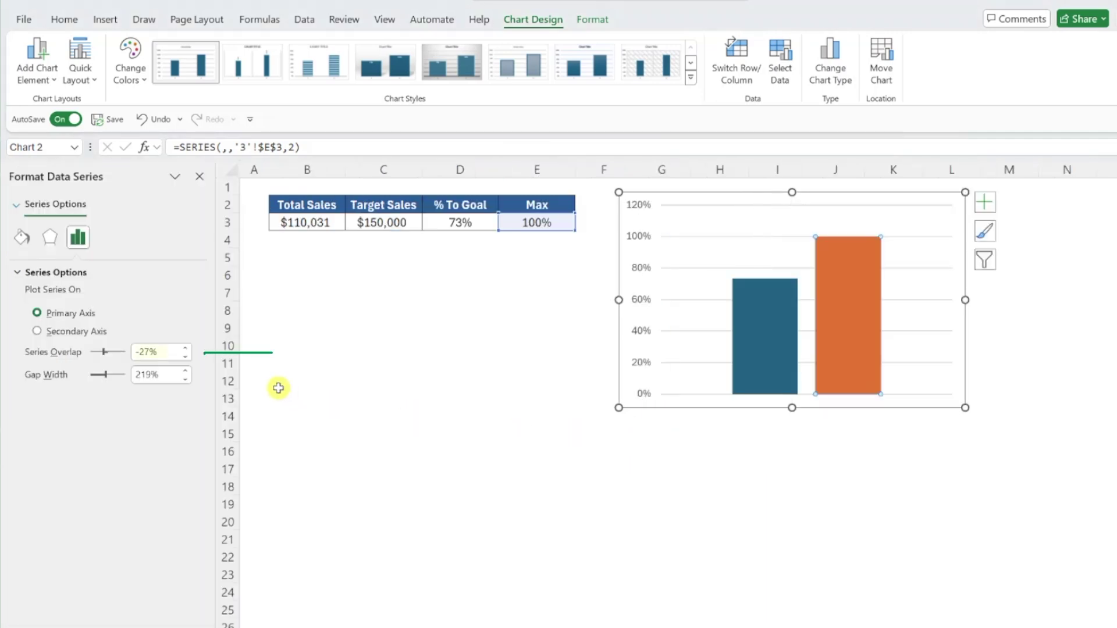
{"action": "left_click_drag", "start_coordinate": [166, 352], "coordinate": [128, 353]}
{"action": "type", "text": "100"}
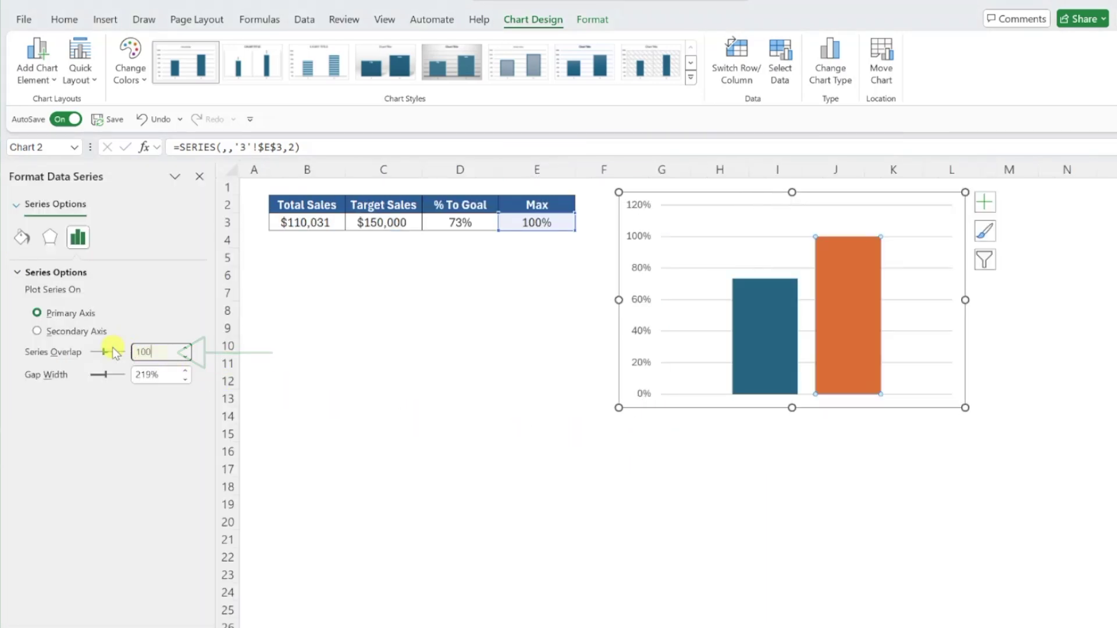
{"action": "key", "text": "Return"}
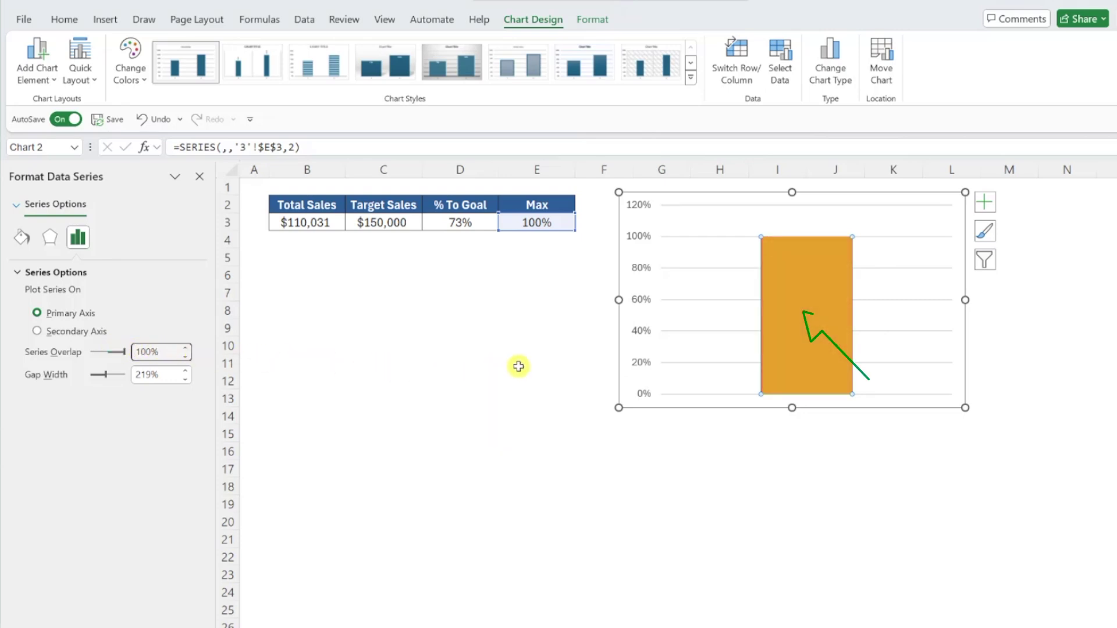
In Select Data, move Series1 below Series2 so the 73% bar sits in front
{"action": "right_click", "coordinate": [790, 304]}
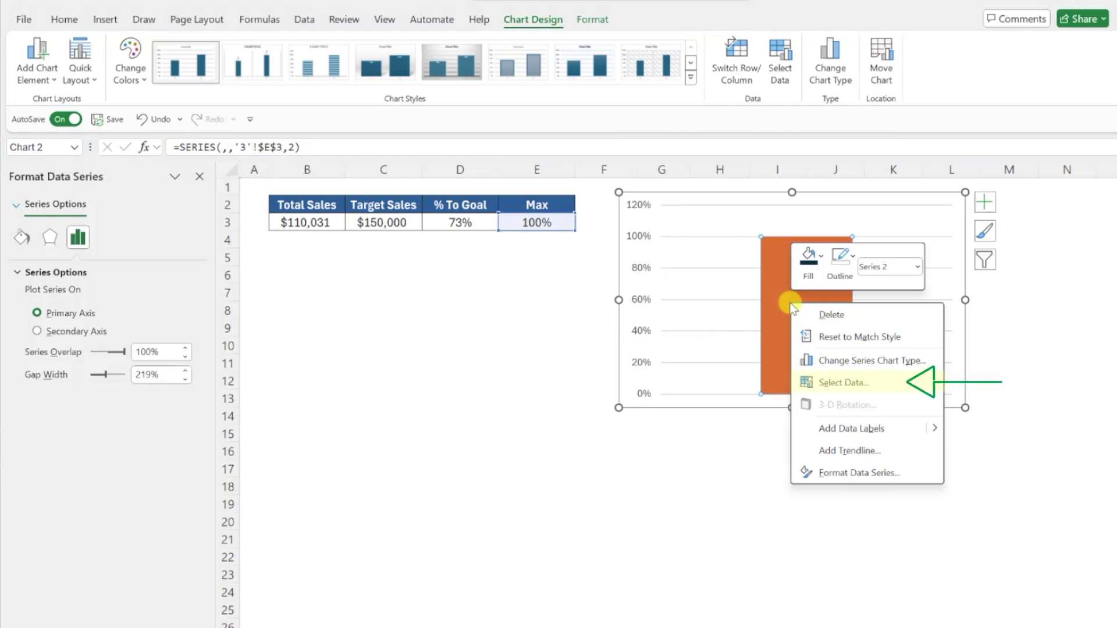
{"action": "left_click", "coordinate": [829, 381]}
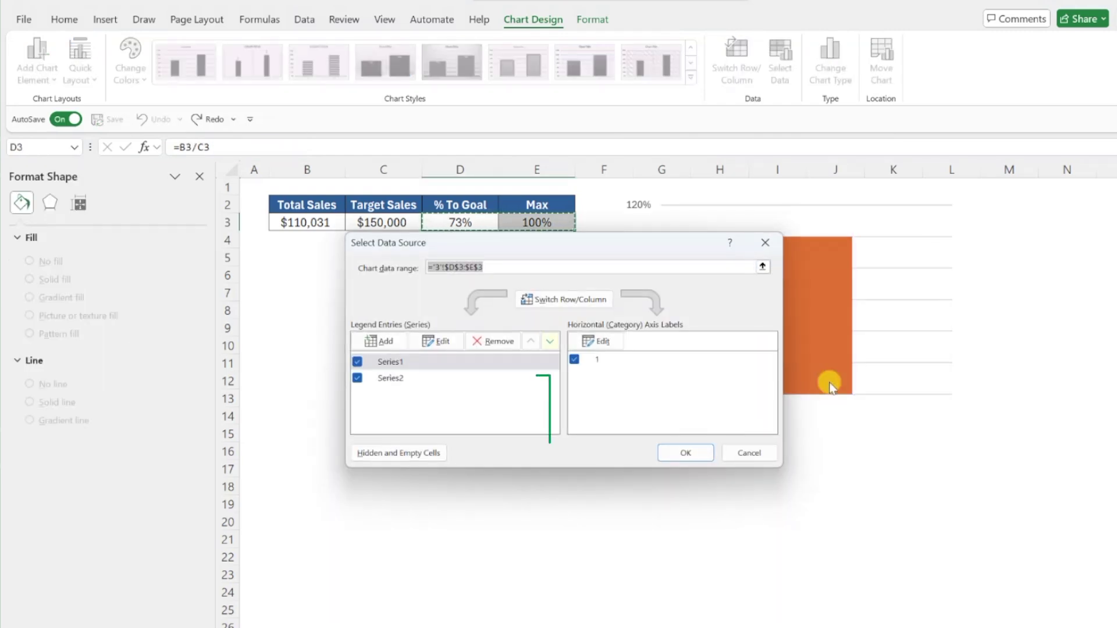
{"action": "left_click", "coordinate": [550, 342]}
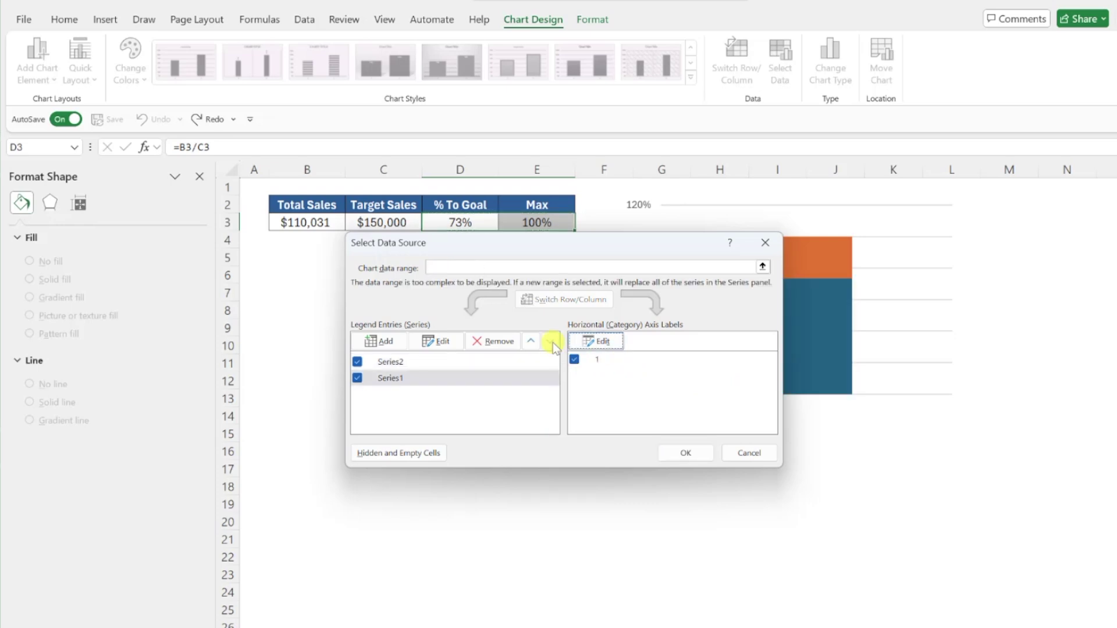
{"action": "left_click", "coordinate": [676, 452]}
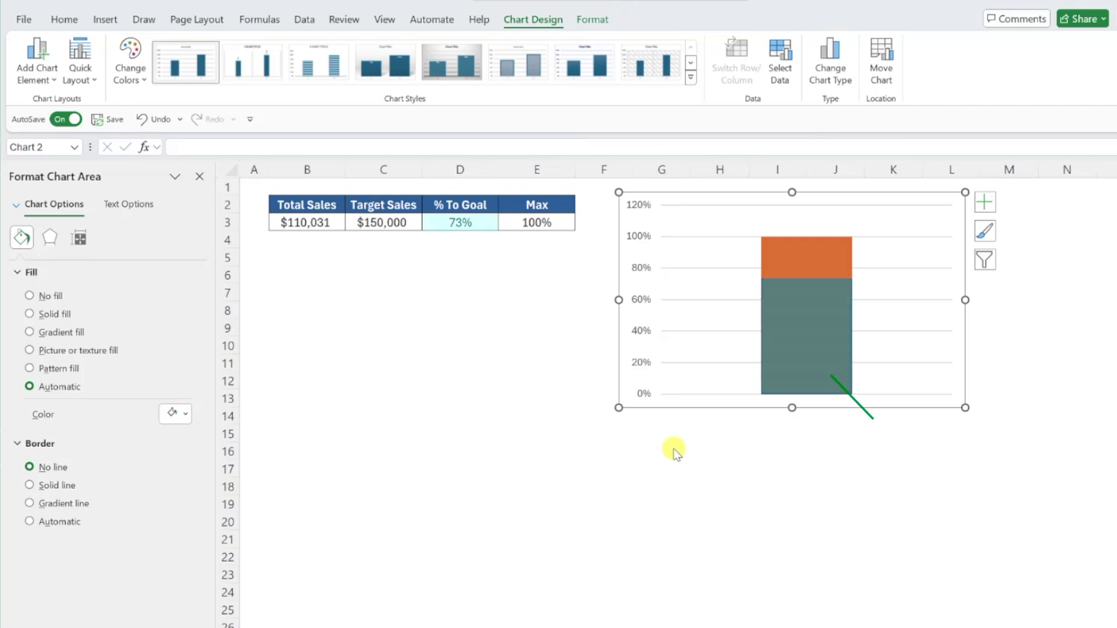
Fill the 73% progress column with solid dark navy
{"action": "left_click", "coordinate": [781, 333]}
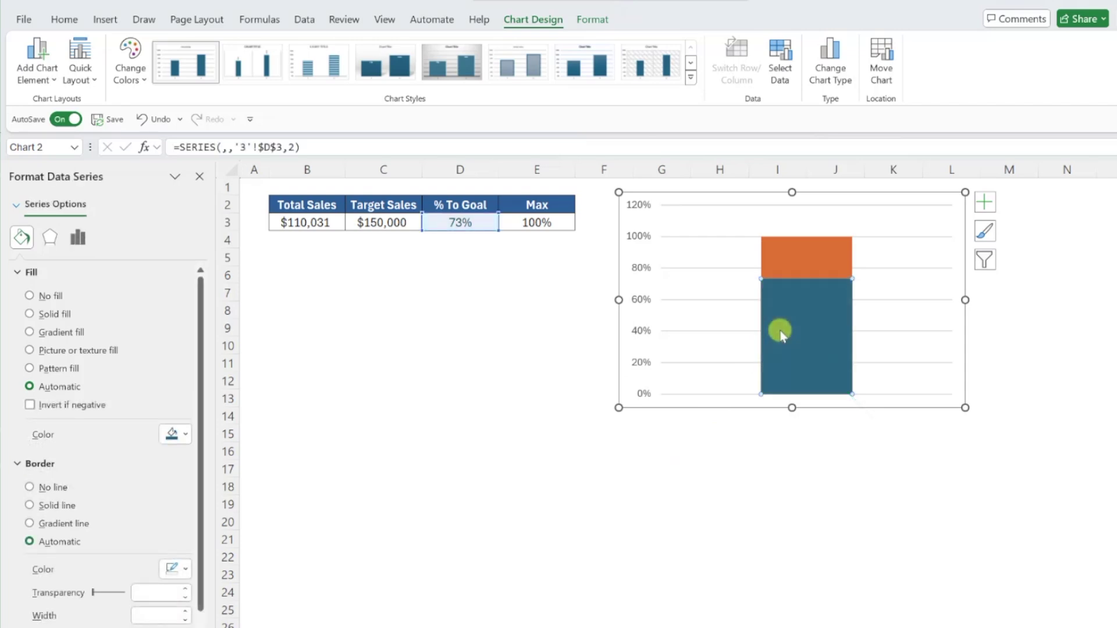
{"action": "left_click", "coordinate": [180, 434]}
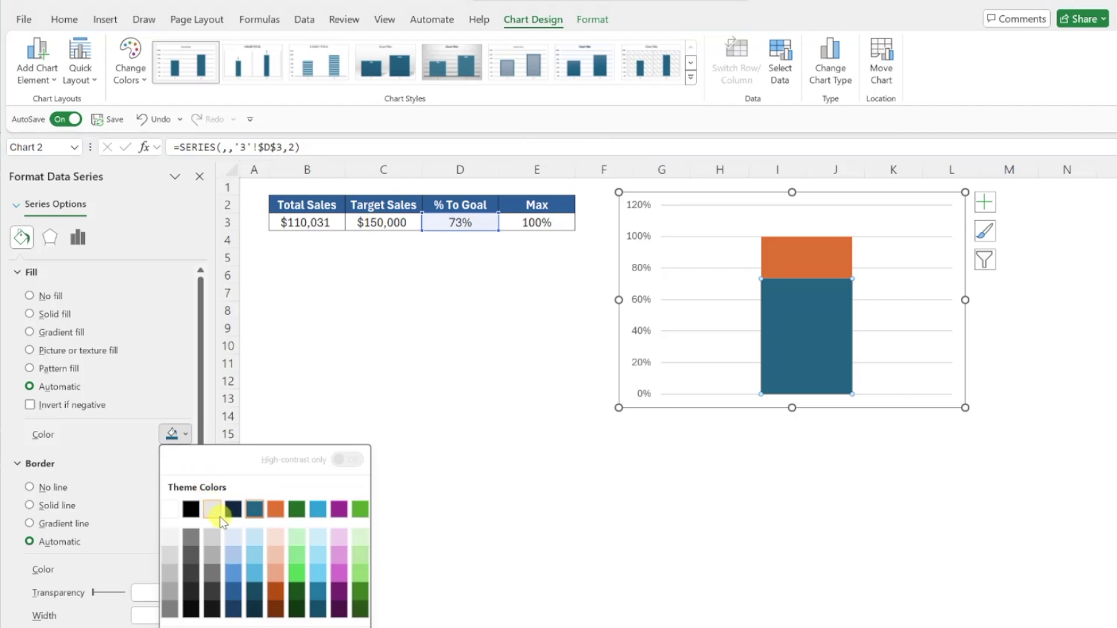
{"action": "left_click", "coordinate": [255, 608]}
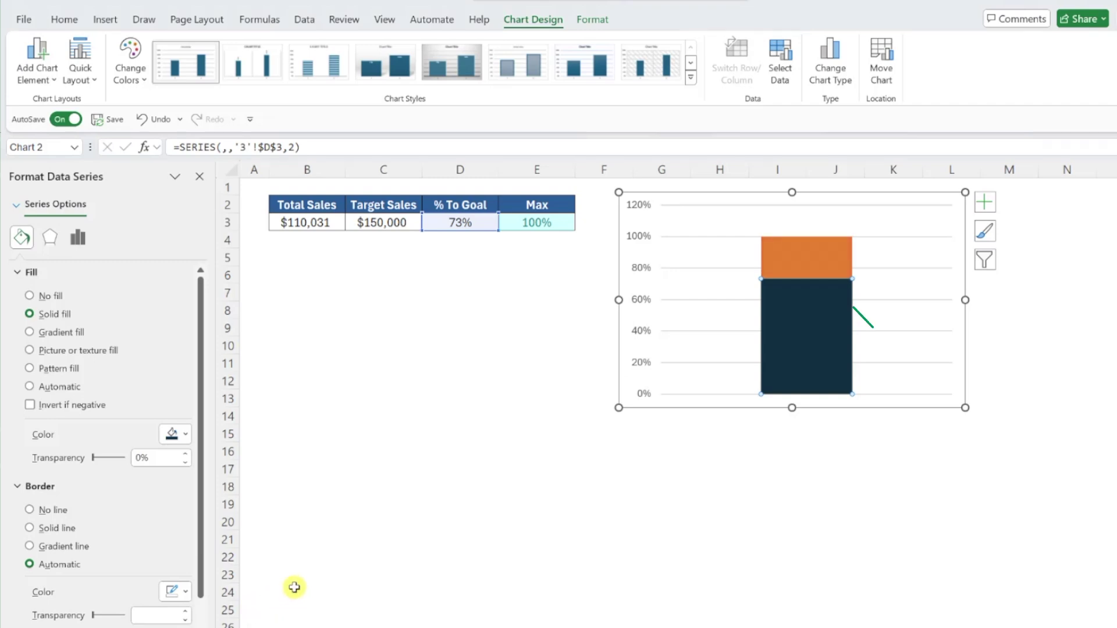
{"action": "left_click", "coordinate": [795, 253]}
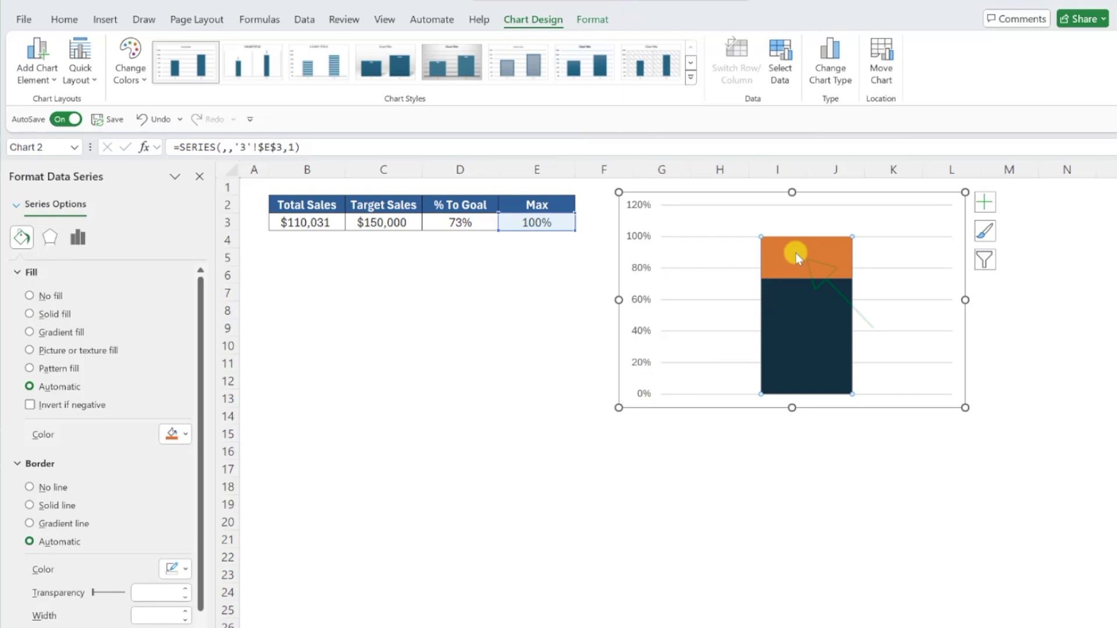
Give the Max column a white fill and a solid dark navy outline
{"action": "left_click", "coordinate": [185, 434]}
{"action": "left_click", "coordinate": [169, 512]}
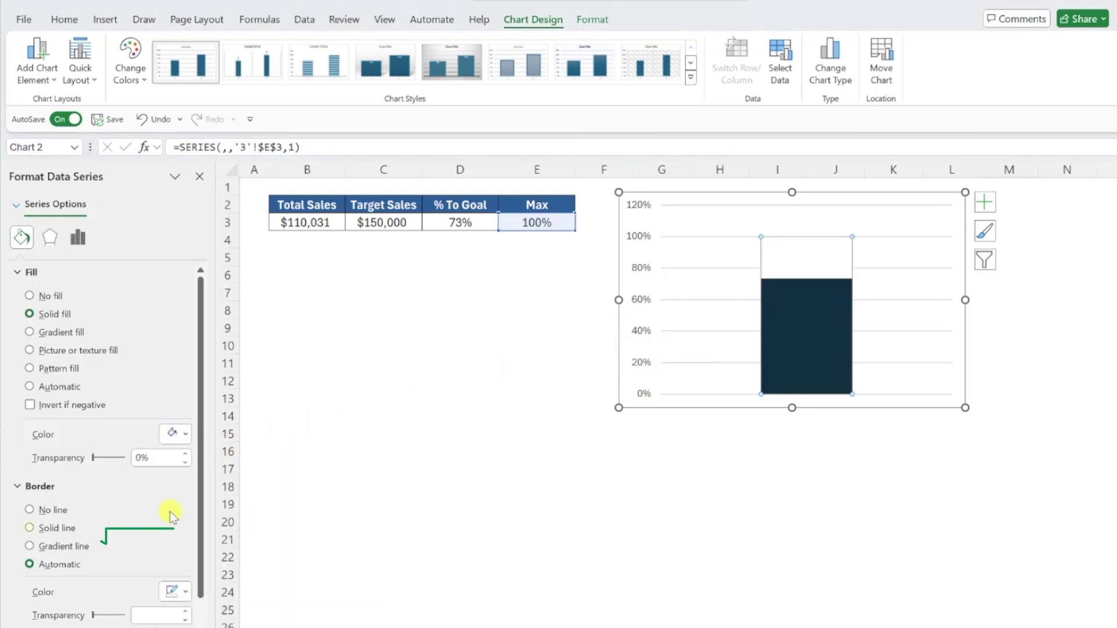
{"action": "left_click", "coordinate": [29, 528]}
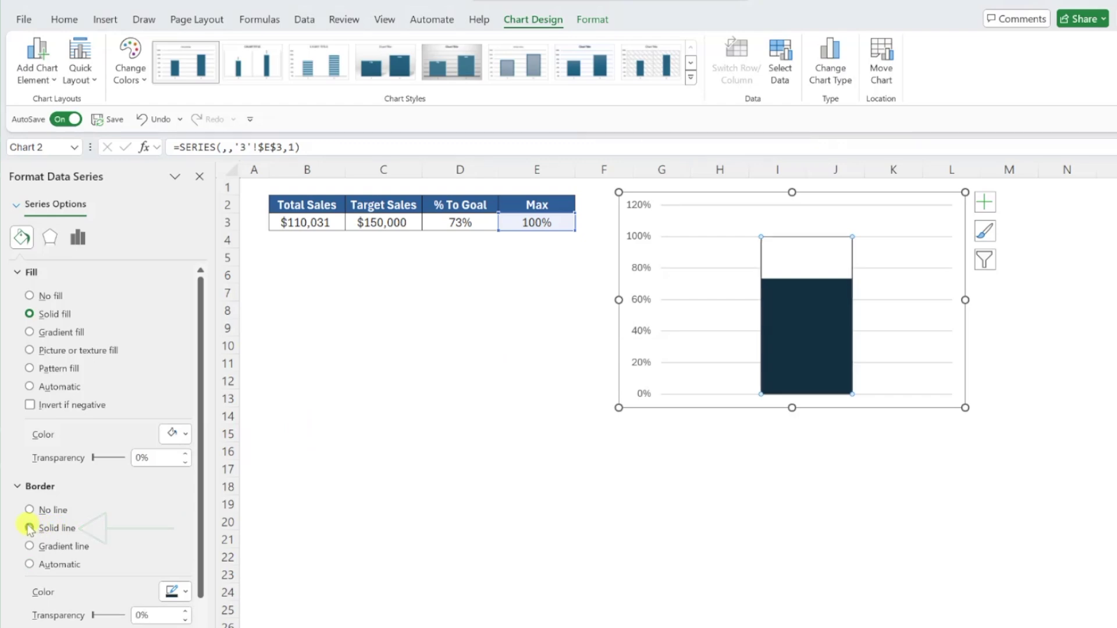
{"action": "left_click", "coordinate": [187, 592]}
{"action": "left_click", "coordinate": [255, 496]}
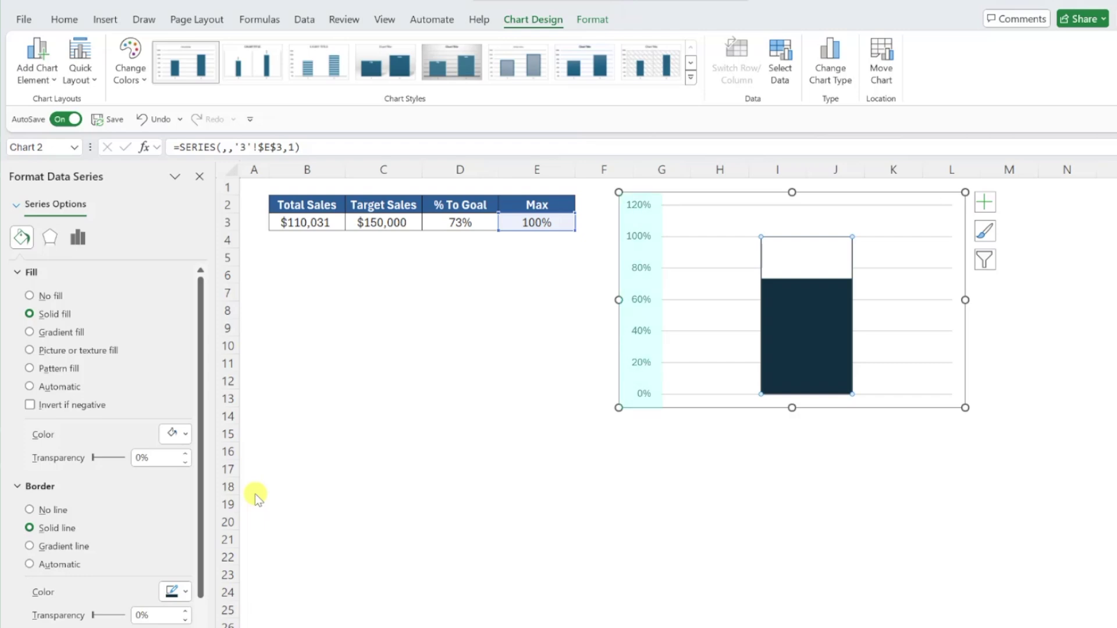
Fix the vertical axis bounds at 0 and 1.0, and narrow the chart from the right
{"action": "left_click", "coordinate": [637, 271]}
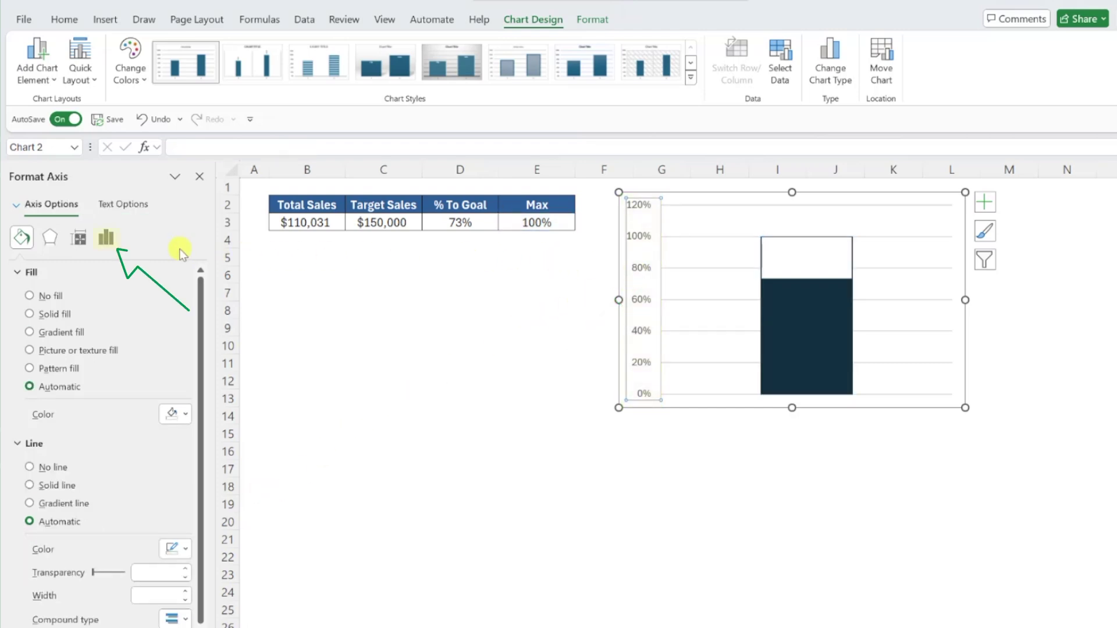
{"action": "left_click", "coordinate": [107, 238]}
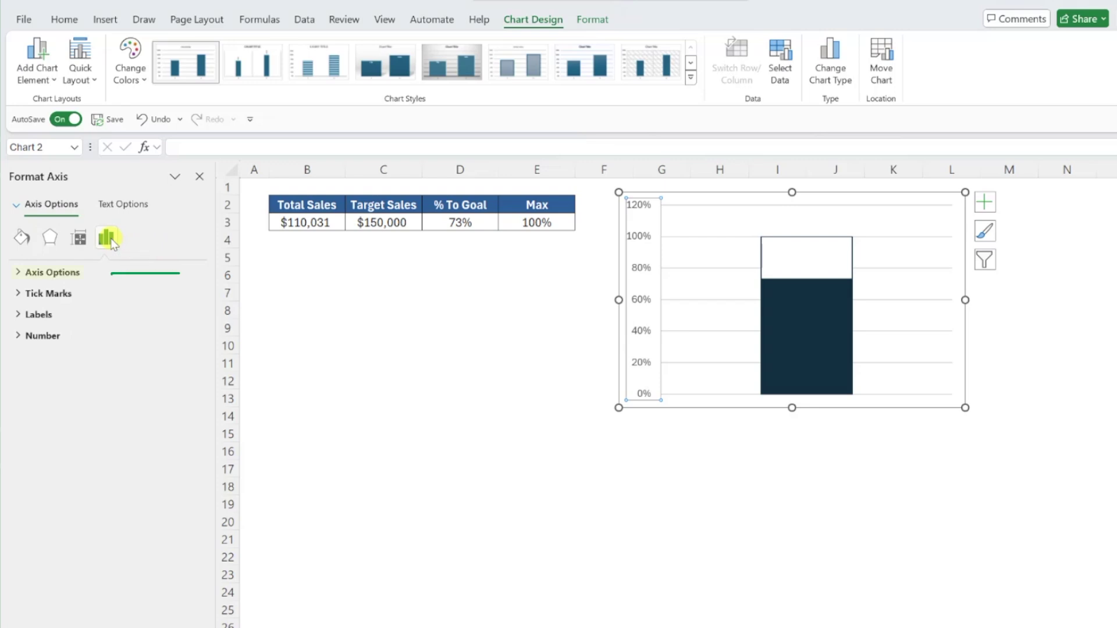
{"action": "left_click", "coordinate": [65, 273]}
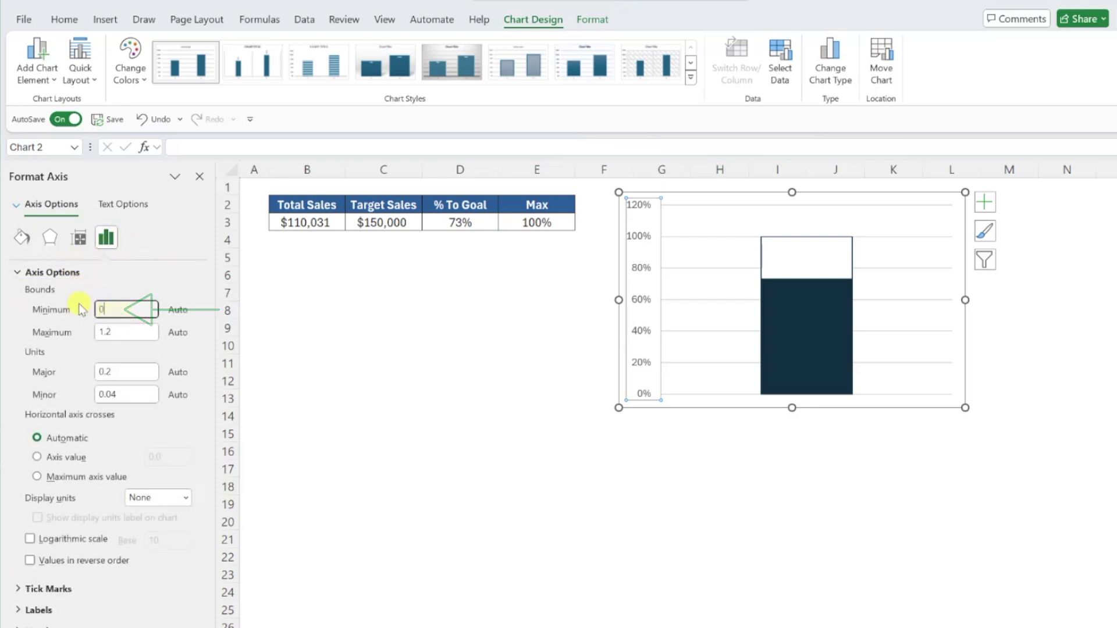
{"action": "key", "text": "Return"}
{"action": "left_click", "coordinate": [106, 335]}
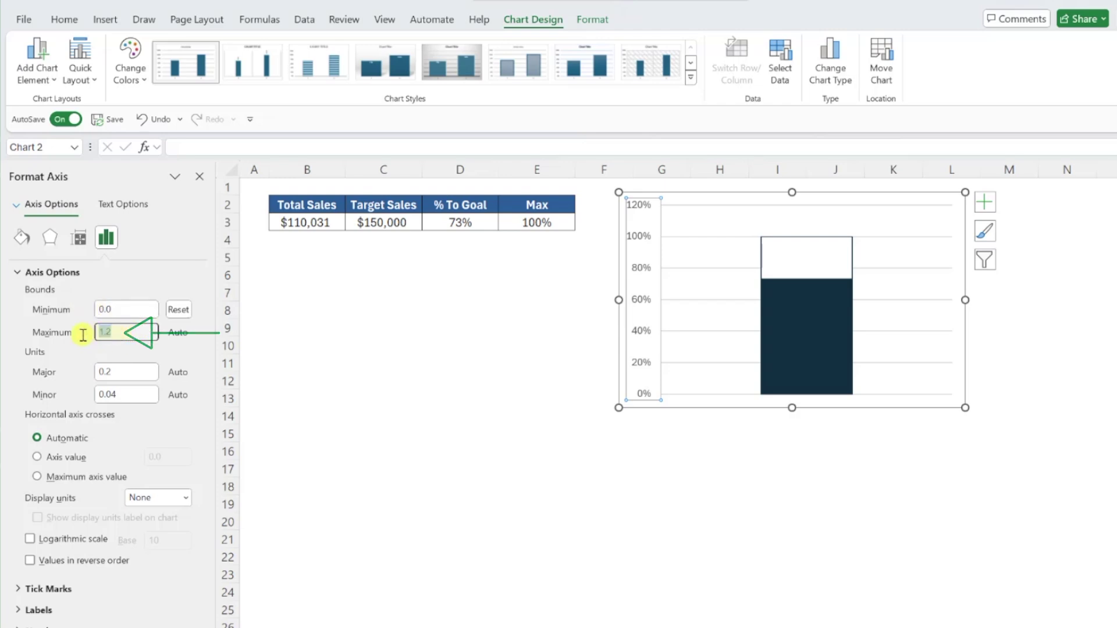
{"action": "type", "text": "1"}
{"action": "key", "text": "Return"}
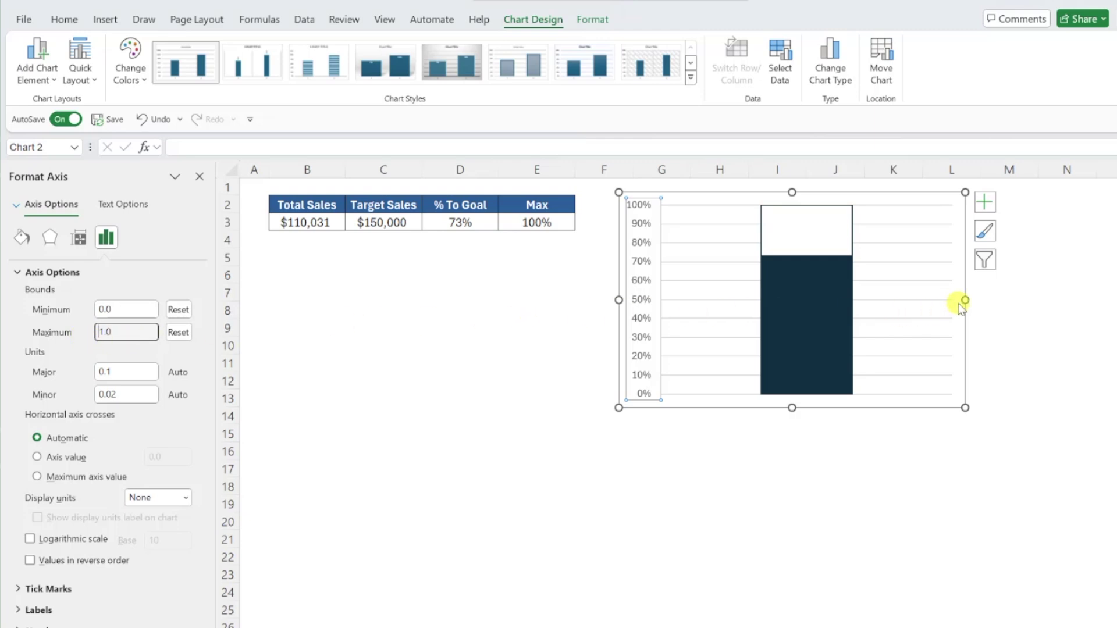
{"action": "left_click_drag", "start_coordinate": [963, 302], "coordinate": [825, 303]}
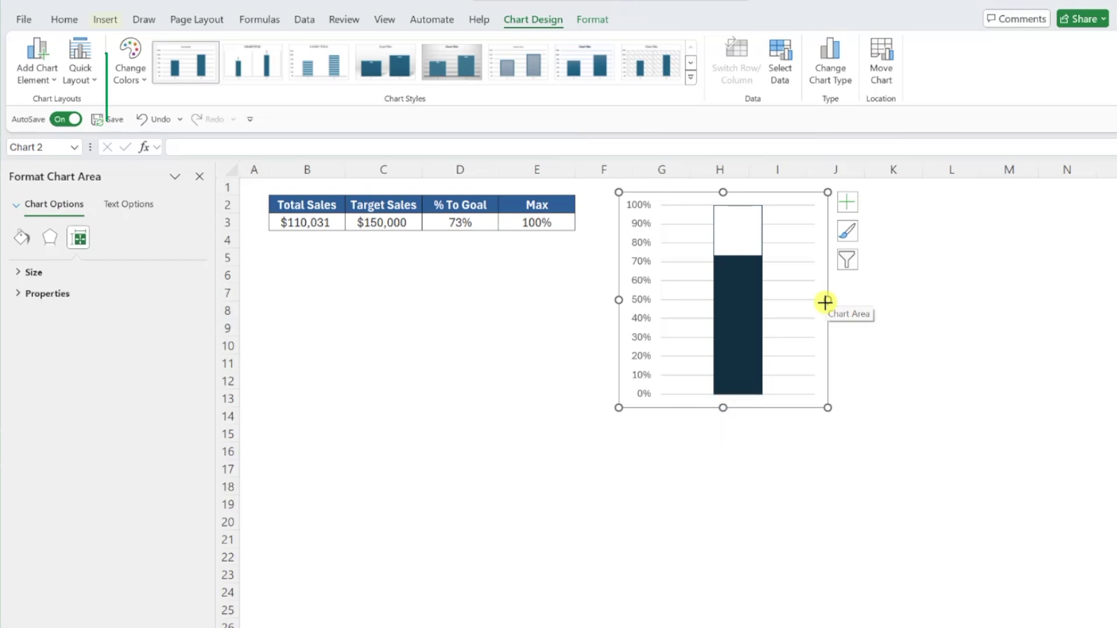
Draw an oval circle below the bottom of the column
{"action": "left_click", "coordinate": [106, 19]}
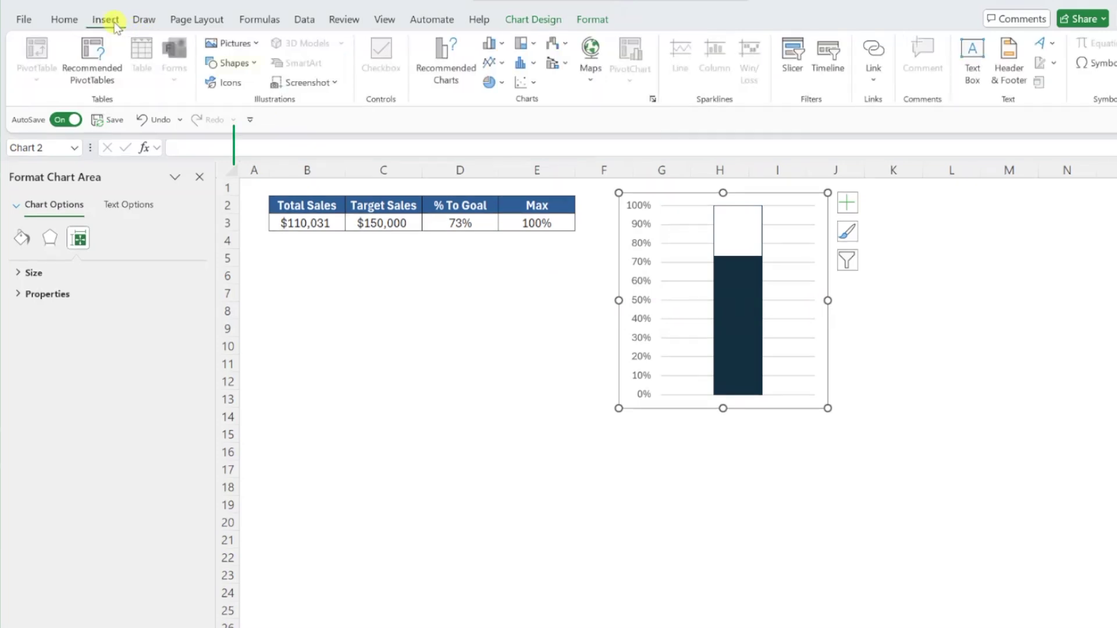
{"action": "left_click", "coordinate": [225, 64]}
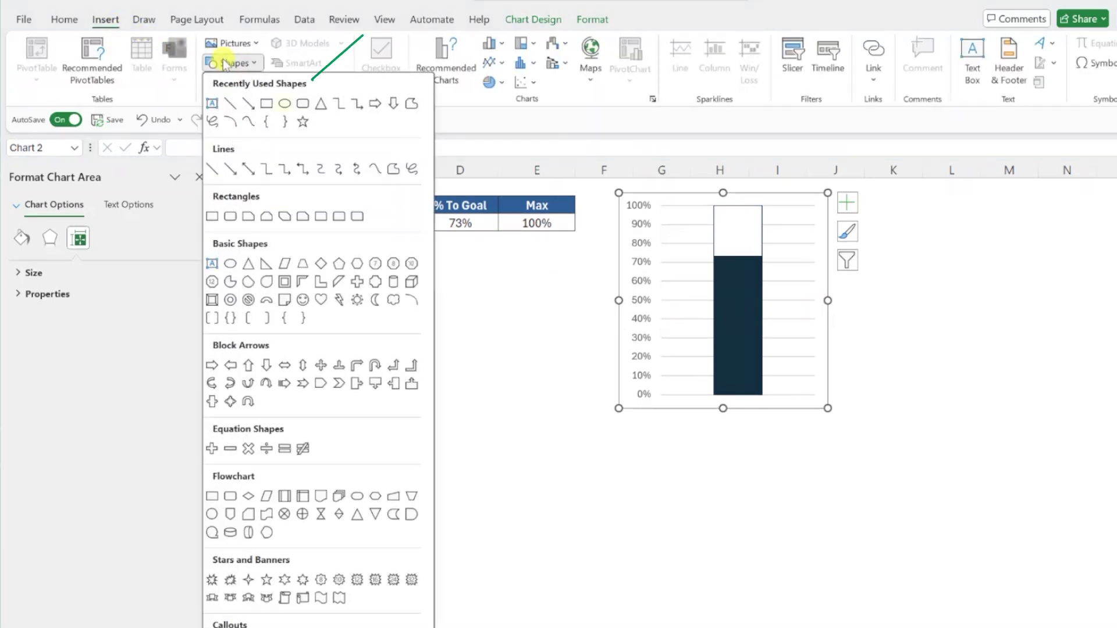
{"action": "left_click", "coordinate": [284, 103]}
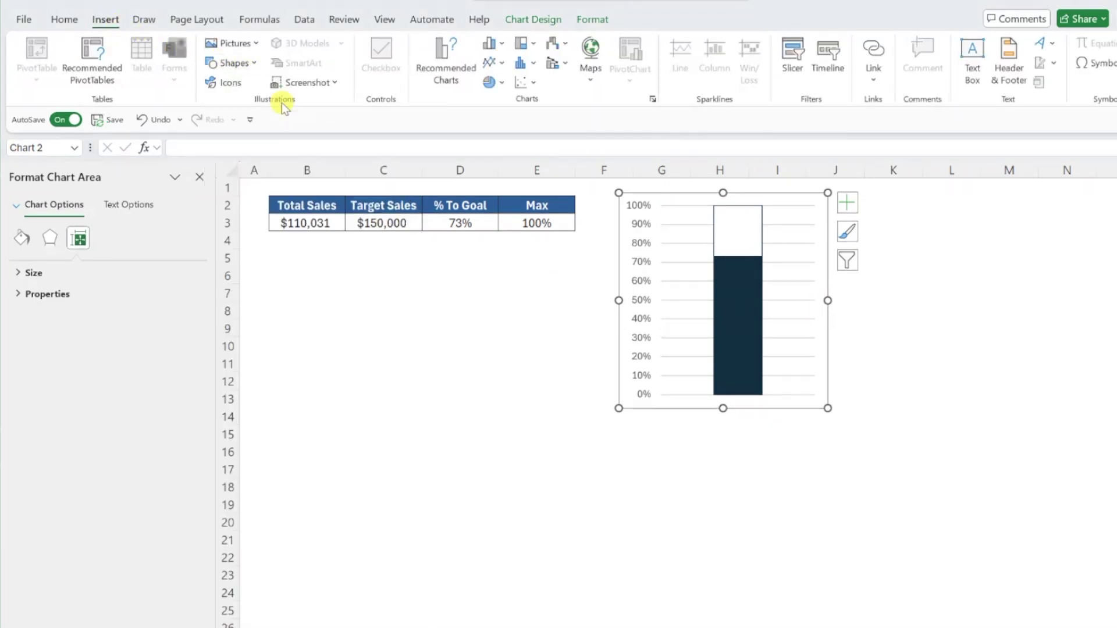
{"action": "mouse_move", "coordinate": [417, 287]}
{"action": "left_mouse_down"}
{"action": "mouse_move", "coordinate": [459, 331]}
{"action": "mouse_move", "coordinate": [579, 406]}
{"action": "mouse_move", "coordinate": [748, 438]}
{"action": "mouse_move", "coordinate": [751, 418]}
{"action": "left_mouse_up"}
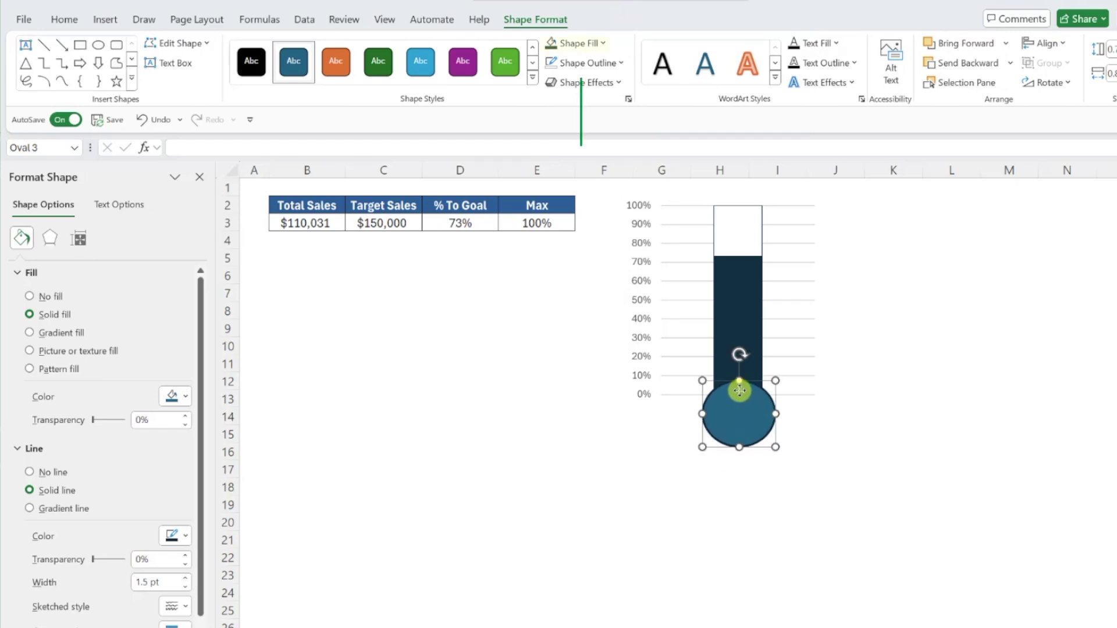
Give the circle a dark navy fill and a matching dark navy outline
{"action": "left_click", "coordinate": [594, 46]}
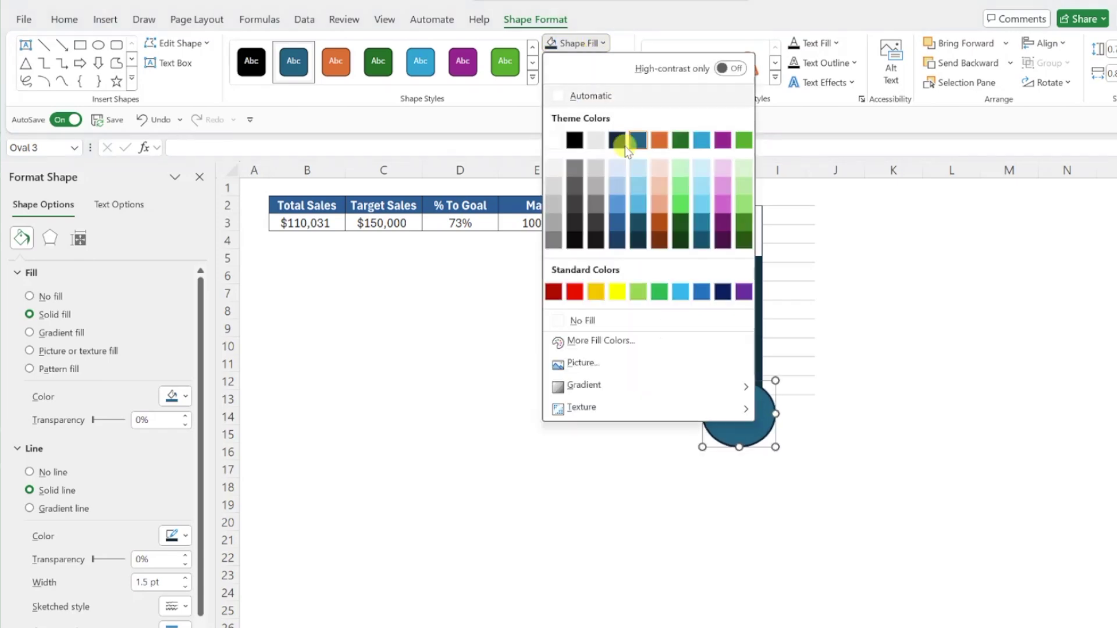
{"action": "left_click", "coordinate": [638, 232]}
{"action": "left_click", "coordinate": [582, 63]}
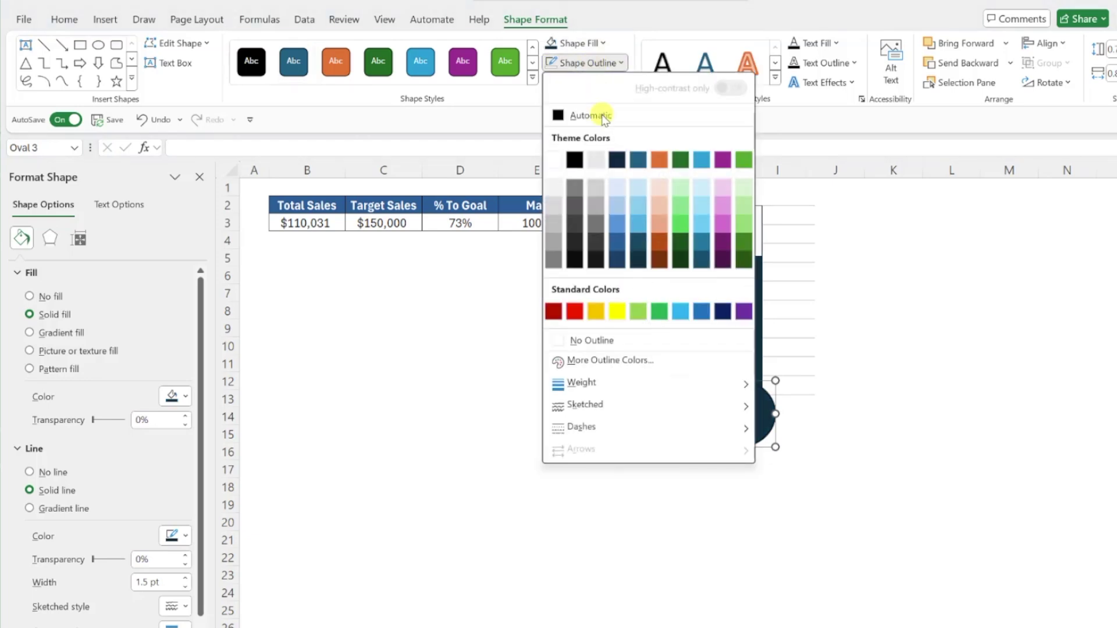
{"action": "left_click", "coordinate": [636, 250]}
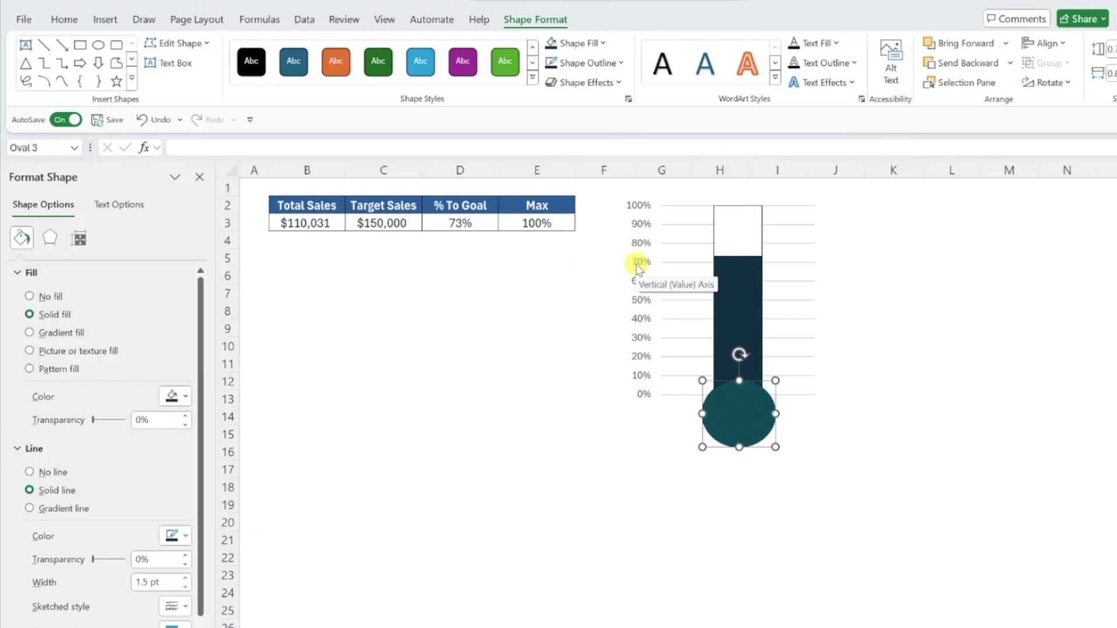
Select the chart and the bulb circle together and group them into one object
{"action": "left_click", "coordinate": [664, 261]}
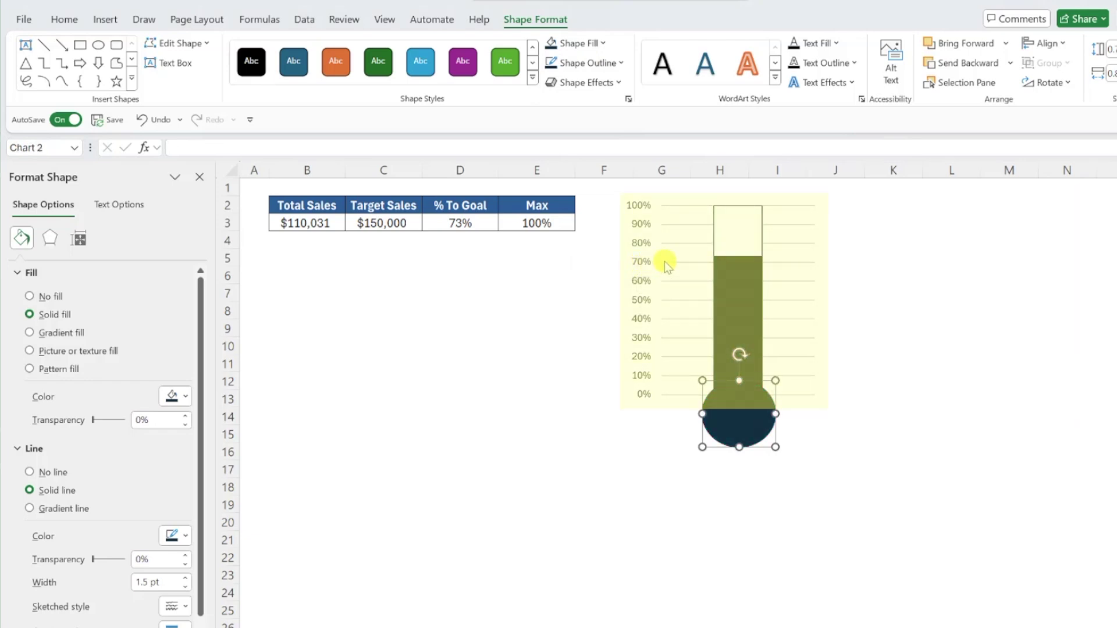
{"action": "left_click", "coordinate": [733, 425]}
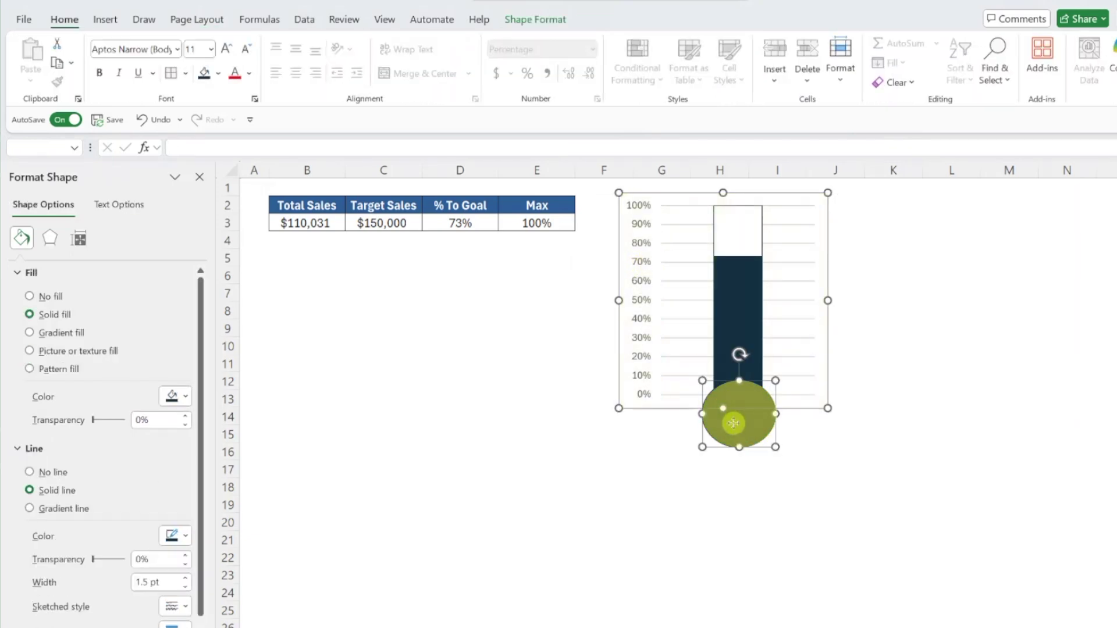
{"action": "right_click", "coordinate": [738, 421]}
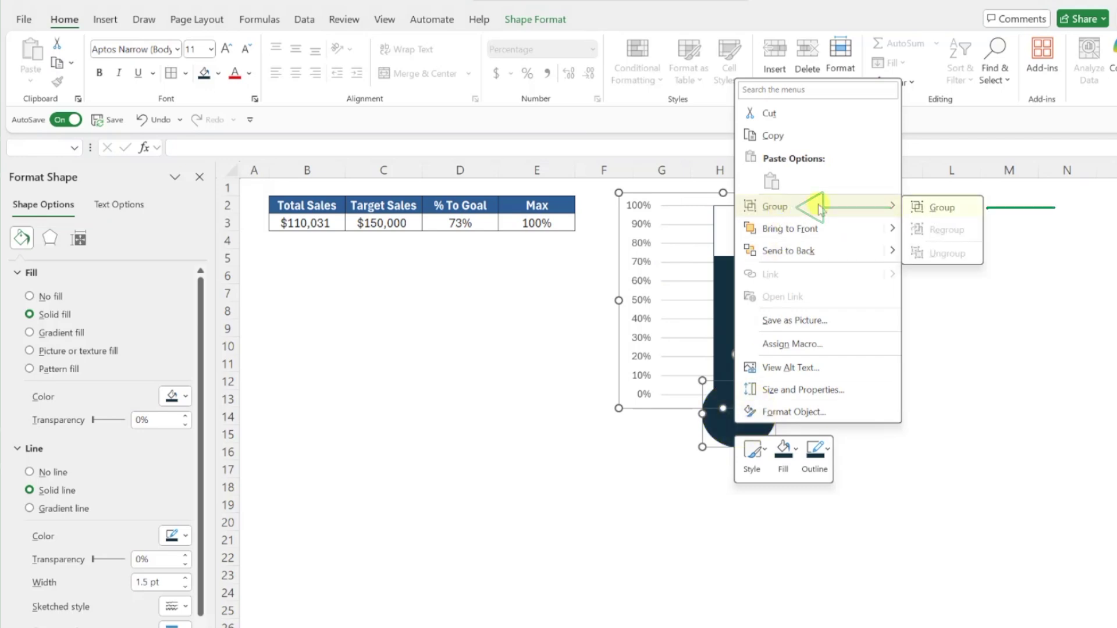
{"action": "left_click", "coordinate": [919, 205]}
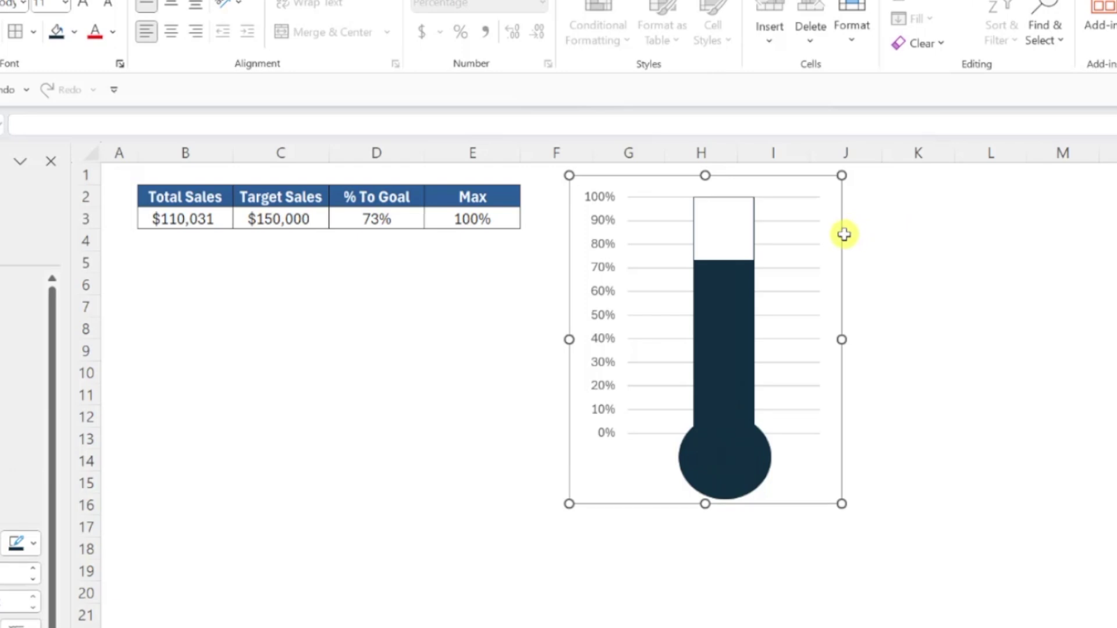
Drag the grouped thermometer and bulb slightly right so it sits beside the sales table
{"action": "mouse_move", "coordinate": [845, 247]}
{"action": "left_mouse_down"}
{"action": "mouse_move", "coordinate": [960, 291]}
{"action": "mouse_move", "coordinate": [885, 239]}
{"action": "mouse_move", "coordinate": [855, 285]}
{"action": "mouse_move", "coordinate": [875, 260]}
{"action": "mouse_move", "coordinate": [863, 248]}
{"action": "left_mouse_up"}
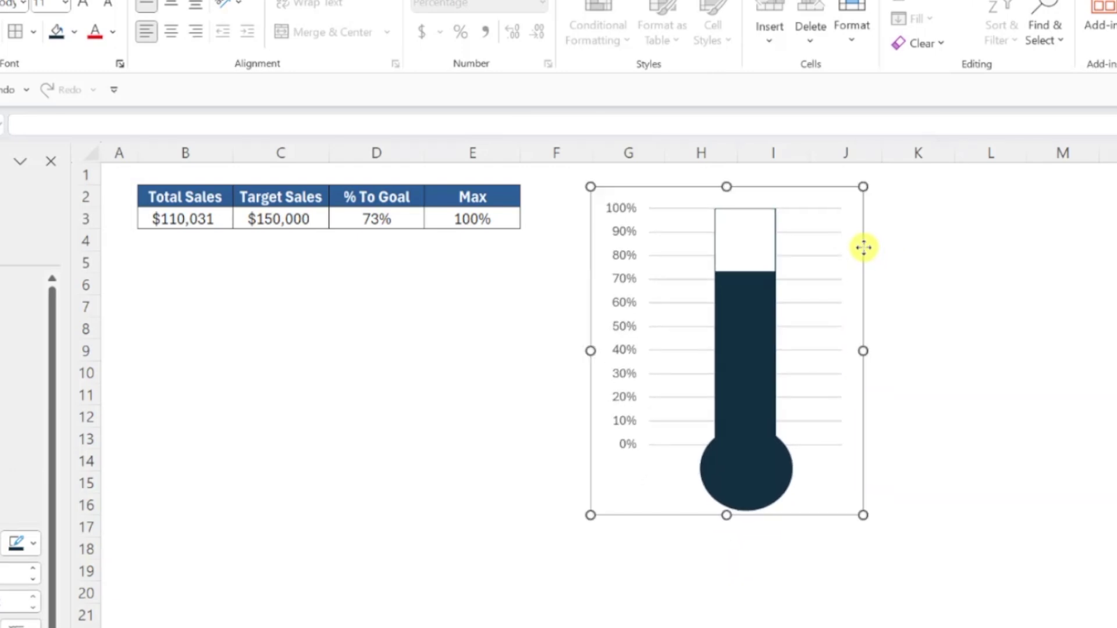